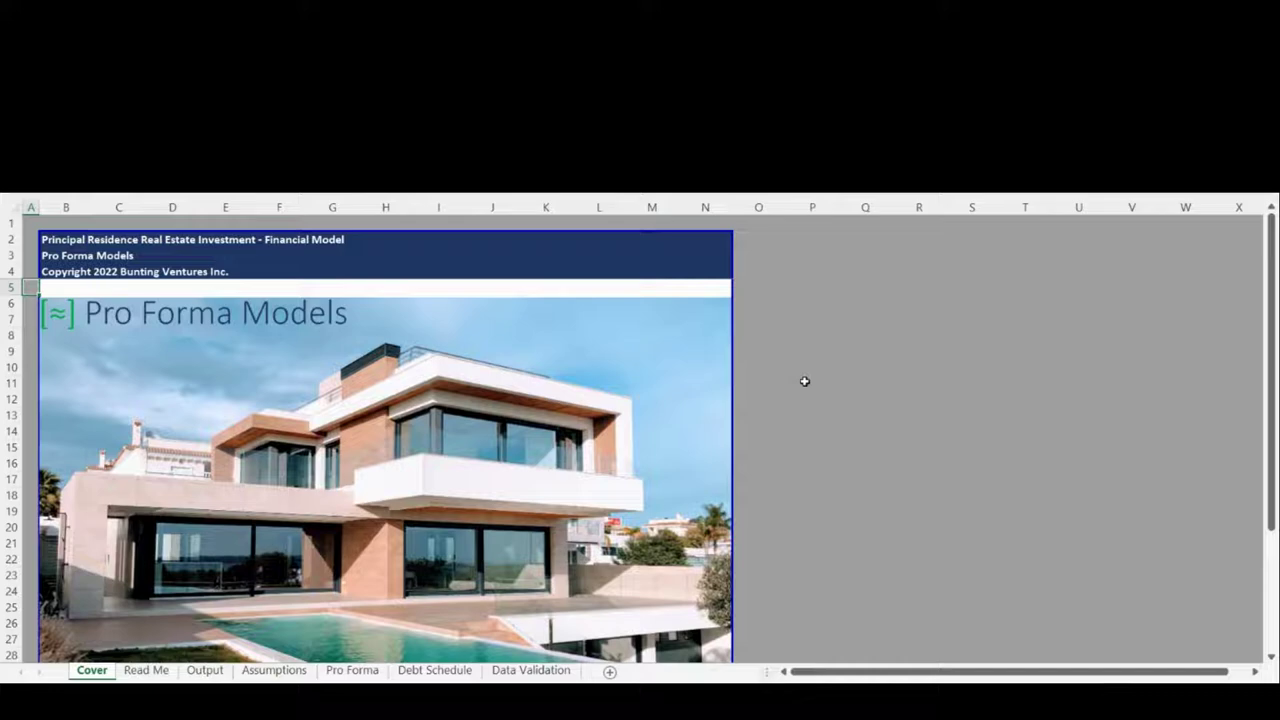
Open the Read Me sheet and step through its Purpose, Common Use Cases and Functionality & Formatting headings.
{"action": "key", "text": "ctrl+Page_Down"}
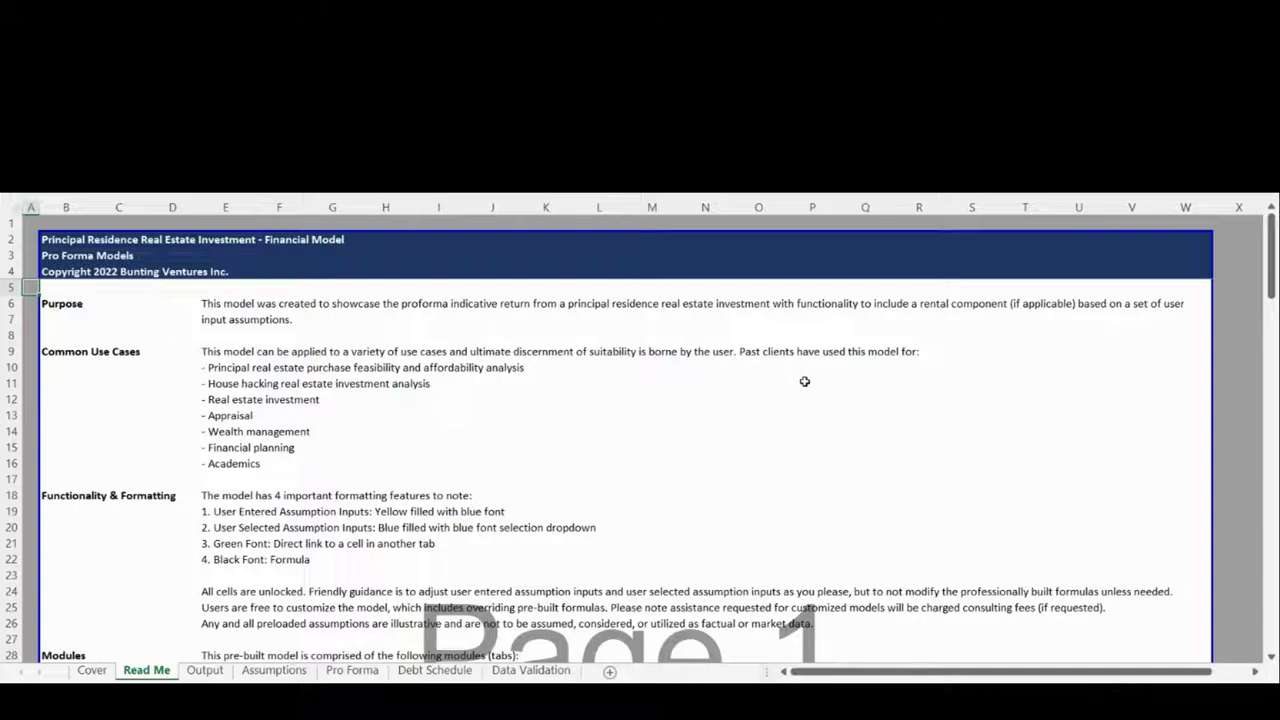
{"action": "key", "text": "Down"}
{"action": "key", "text": "Right"}
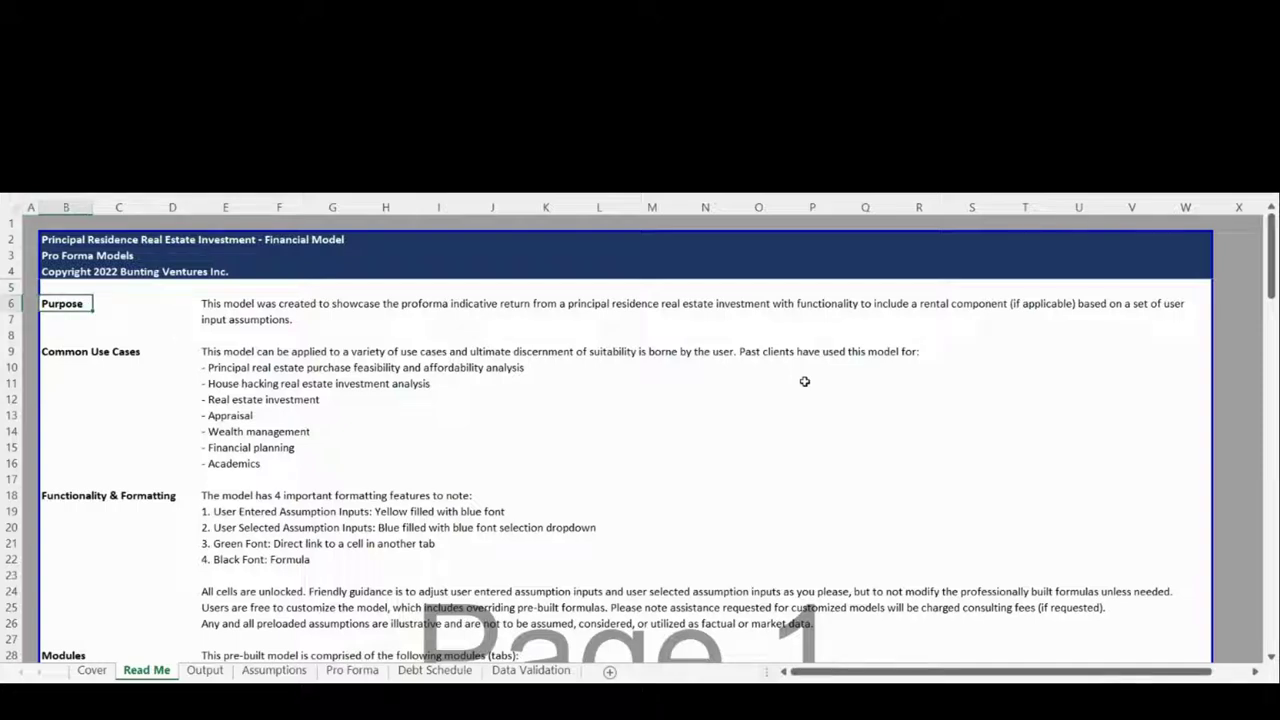
{"action": "key", "text": "Down"}
{"action": "key", "text": "Down"}
{"action": "key", "text": "Down"}
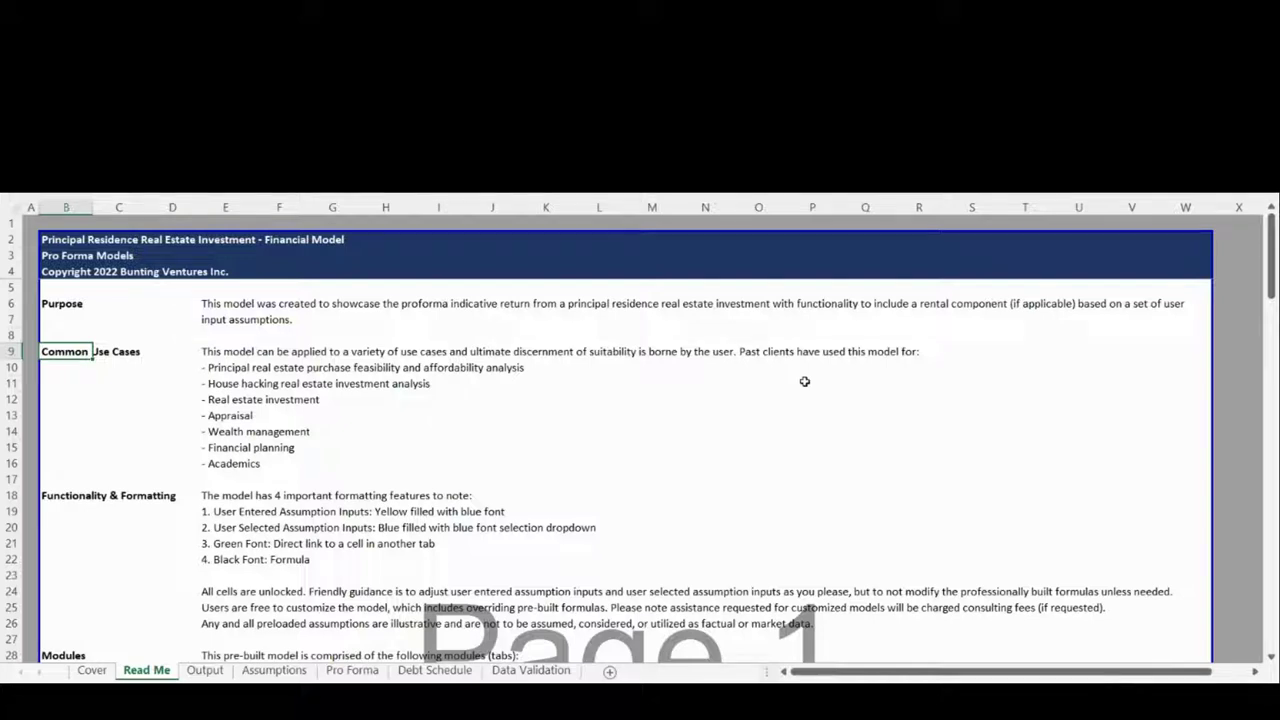
{"action": "key", "text": "Down"}
{"action": "key", "text": "Down"}
{"action": "key", "text": "Down"}
{"action": "key", "text": "Down"}
{"action": "key", "text": "Down"}
{"action": "key", "text": "Down"}
{"action": "key", "text": "Down"}
{"action": "key", "text": "Down"}
{"action": "key", "text": "Down"}
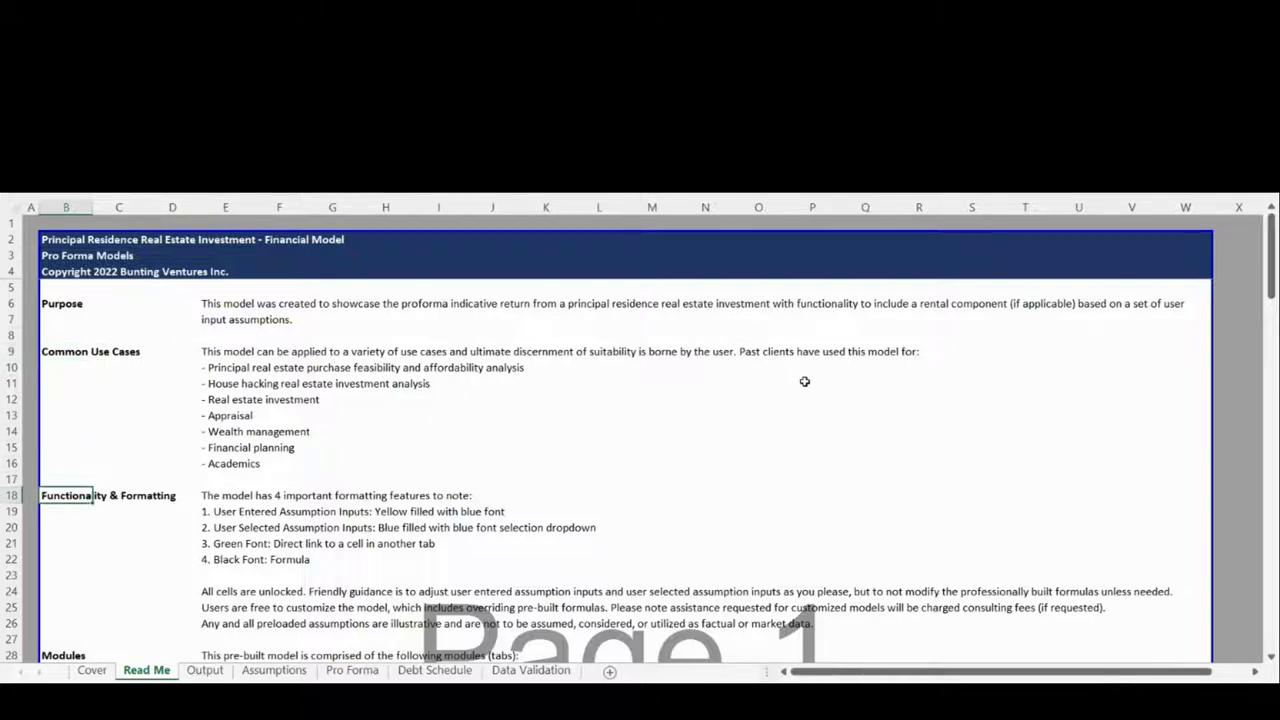
{"action": "key", "text": "Down"}
{"action": "key", "text": "Down"}
{"action": "key", "text": "Down"}
{"action": "key", "text": "Down"}
{"action": "key", "text": "Down"}
{"action": "key", "text": "Down"}
{"action": "key", "text": "Down"}
{"action": "key", "text": "Down"}
{"action": "key", "text": "Down"}
{"action": "key", "text": "Down"}
{"action": "key", "text": "Down"}
{"action": "key", "text": "Down"}
{"action": "key", "text": "Down"}
{"action": "key", "text": "Down"}
{"action": "key", "text": "Down"}
{"action": "key", "text": "Down"}
{"action": "key", "text": "Down"}
{"action": "key", "text": "Down"}
{"action": "key", "text": "Down"}
{"action": "key", "text": "Down"}
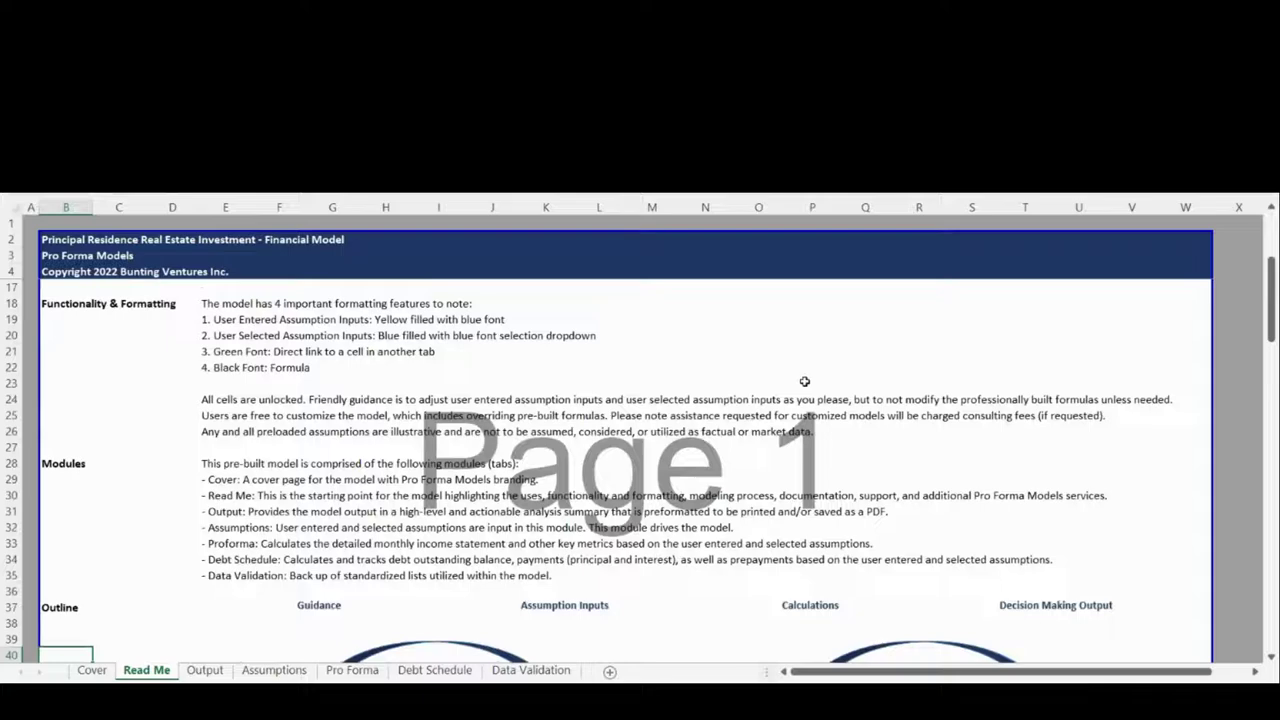
Review the Modules and Outline sections, then move past Output to the Assumptions sheet.
{"action": "key", "text": "Down"}
{"action": "key", "text": "Down"}
{"action": "key", "text": "Down"}
{"action": "key", "text": "Down"}
{"action": "key", "text": "Down"}
{"action": "key", "text": "Up"}
{"action": "key", "text": "Up"}
{"action": "key", "text": "Up"}
{"action": "key", "text": "Up"}
{"action": "key", "text": "Up"}
{"action": "key", "text": "Up"}
{"action": "key", "text": "Up"}
{"action": "key", "text": "Up"}
{"action": "key", "text": "Up"}
{"action": "key", "text": "Up"}
{"action": "key", "text": "Up"}
{"action": "key", "text": "Up"}
{"action": "key", "text": "Up"}
{"action": "key", "text": "Up"}
{"action": "key", "text": "Up"}
{"action": "key", "text": "Up"}
{"action": "key", "text": "Up"}
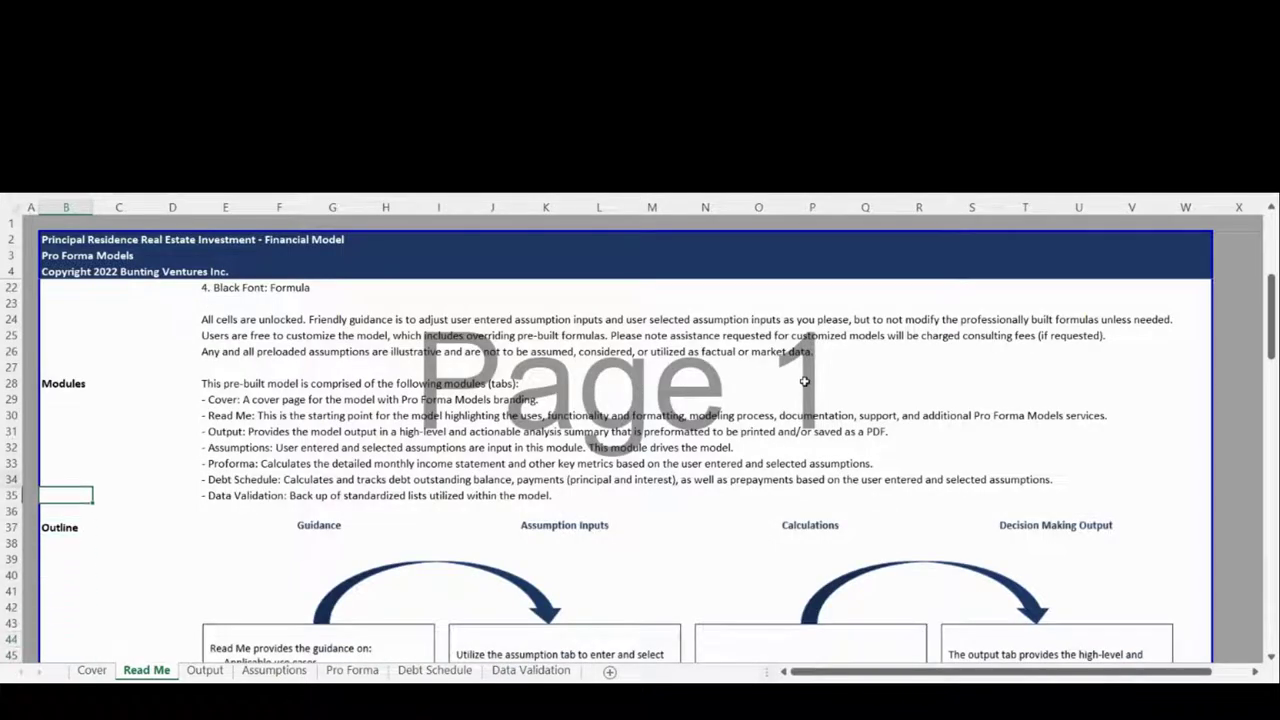
{"action": "key", "text": "Down"}
{"action": "key", "text": "Down"}
{"action": "key", "text": "Down"}
{"action": "key", "text": "Down"}
{"action": "key", "text": "Down"}
{"action": "key", "text": "Down"}
{"action": "key", "text": "Down"}
{"action": "key", "text": "Down"}
{"action": "key", "text": "Down"}
{"action": "key", "text": "Down"}
{"action": "key", "text": "Down"}
{"action": "key", "text": "Down"}
{"action": "key", "text": "Down"}
{"action": "key", "text": "Down"}
{"action": "key", "text": "Down"}
{"action": "key", "text": "Down"}
{"action": "key", "text": "Down"}
{"action": "key", "text": "Down"}
{"action": "key", "text": "Down"}
{"action": "key", "text": "Down"}
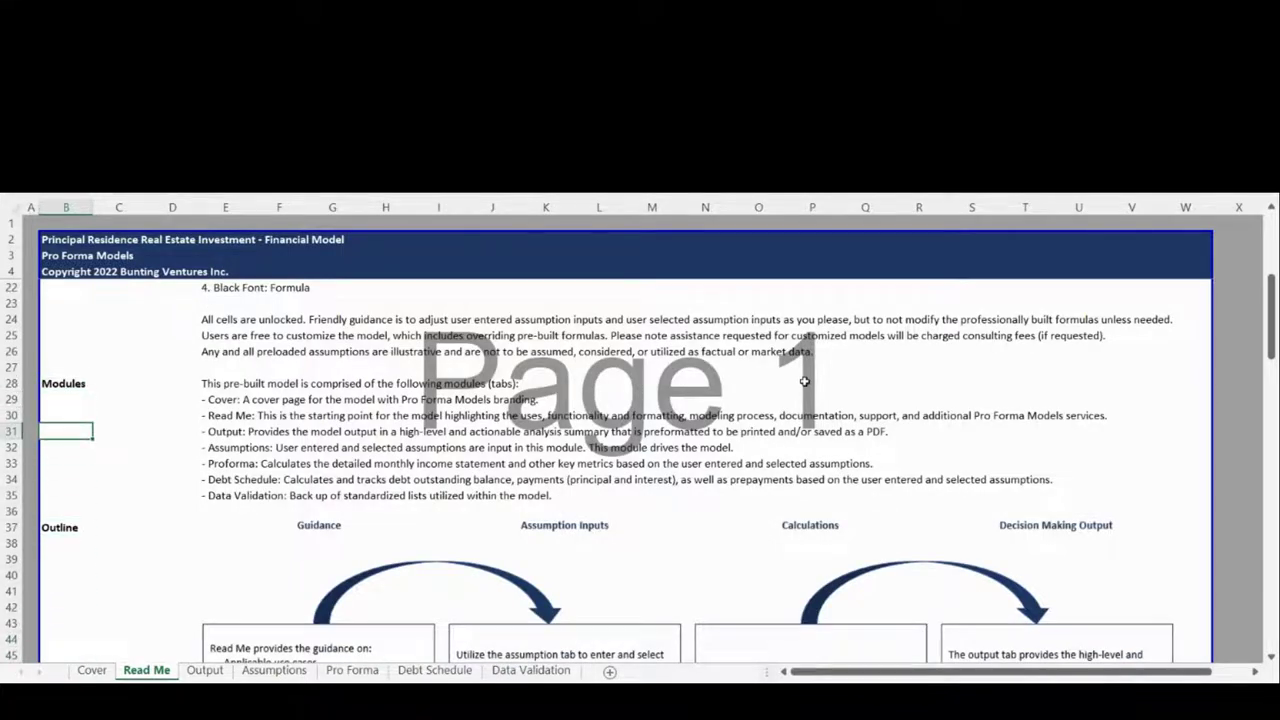
{"action": "key", "text": "Down"}
{"action": "key", "text": "Down"}
{"action": "key", "text": "Down"}
{"action": "key", "text": "ctrl+Page_Down"}
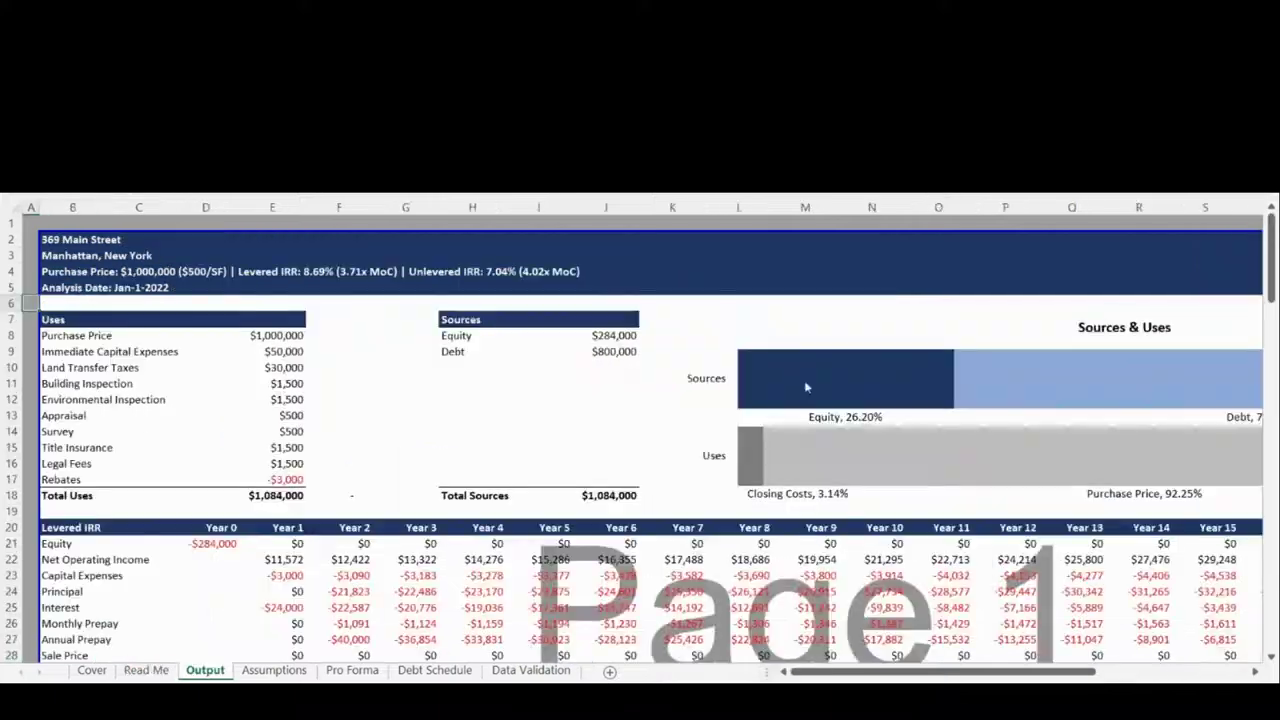
{"action": "key", "text": "ctrl+Page_Down"}
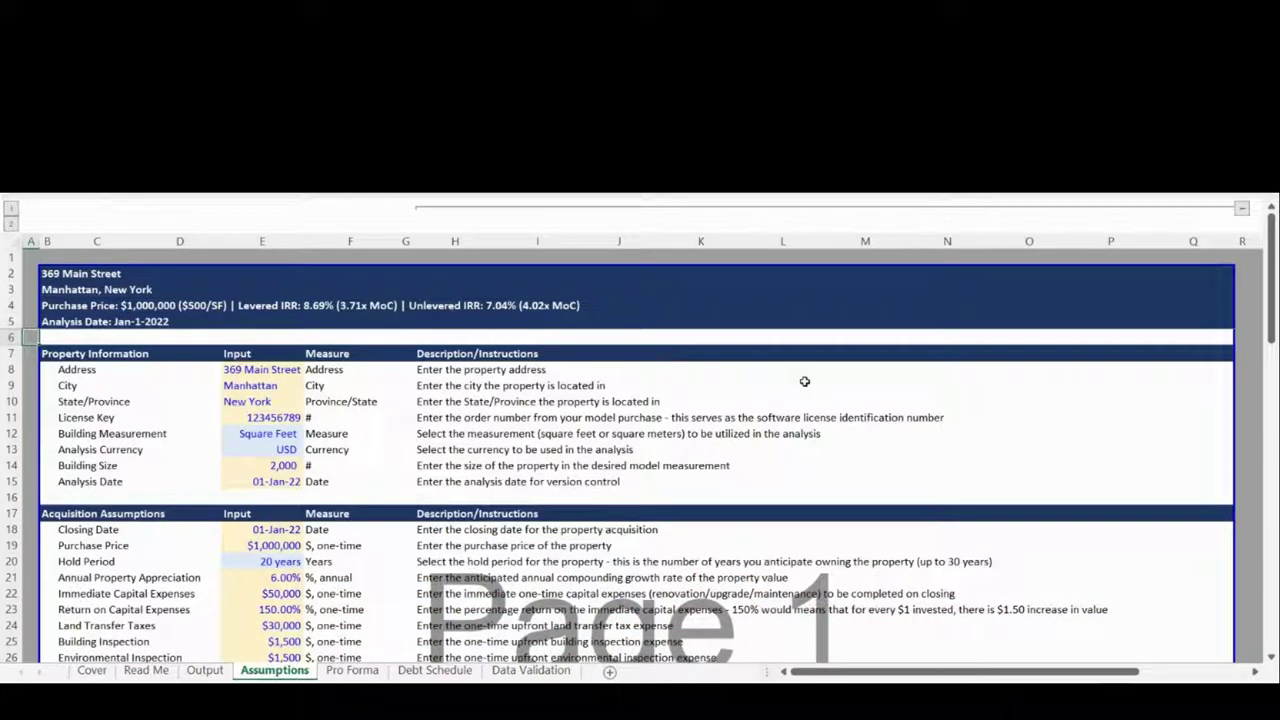
Select the property information labels from Address to Analysis Date, then reach Closing Date and acquisition costs.
{"action": "key", "text": "Right"}
{"action": "key", "text": "Right"}
{"action": "key", "text": "Down"}
{"action": "key", "text": "Down"}
{"action": "key", "text": "ctrl+shift+Down"}
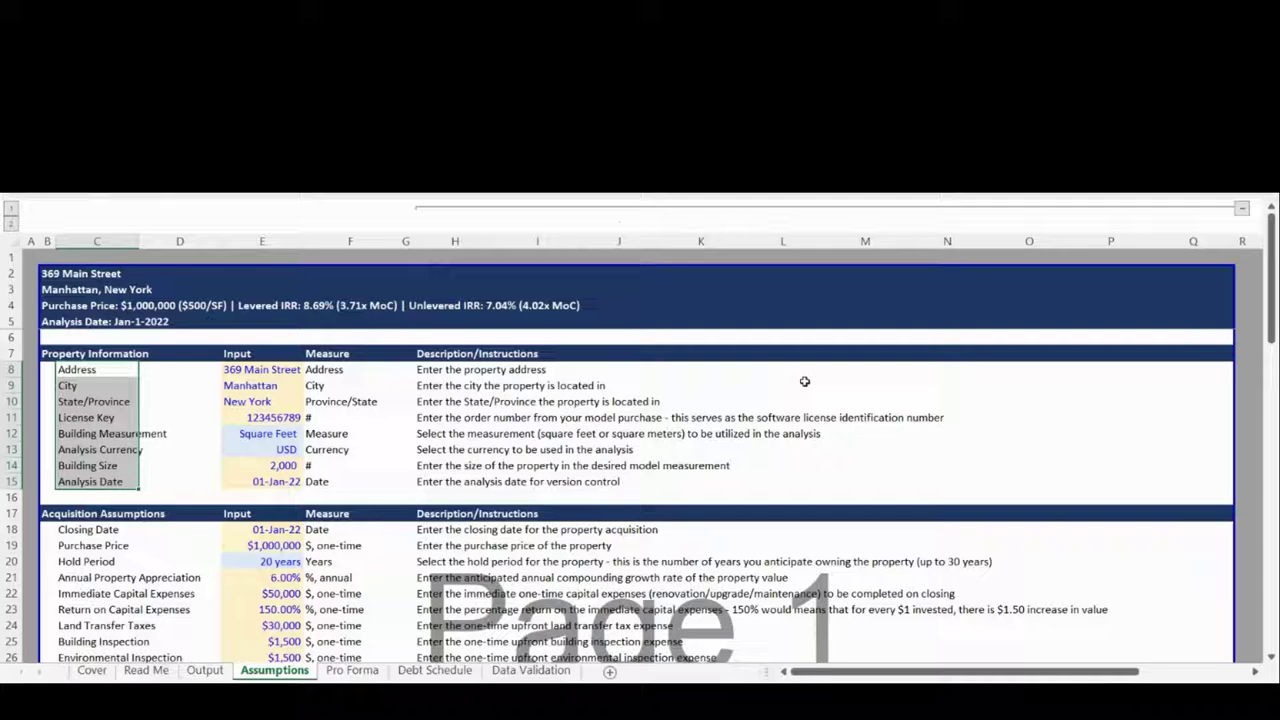
{"action": "key", "text": "ctrl+Down"}
{"action": "key", "text": "ctrl+Down"}
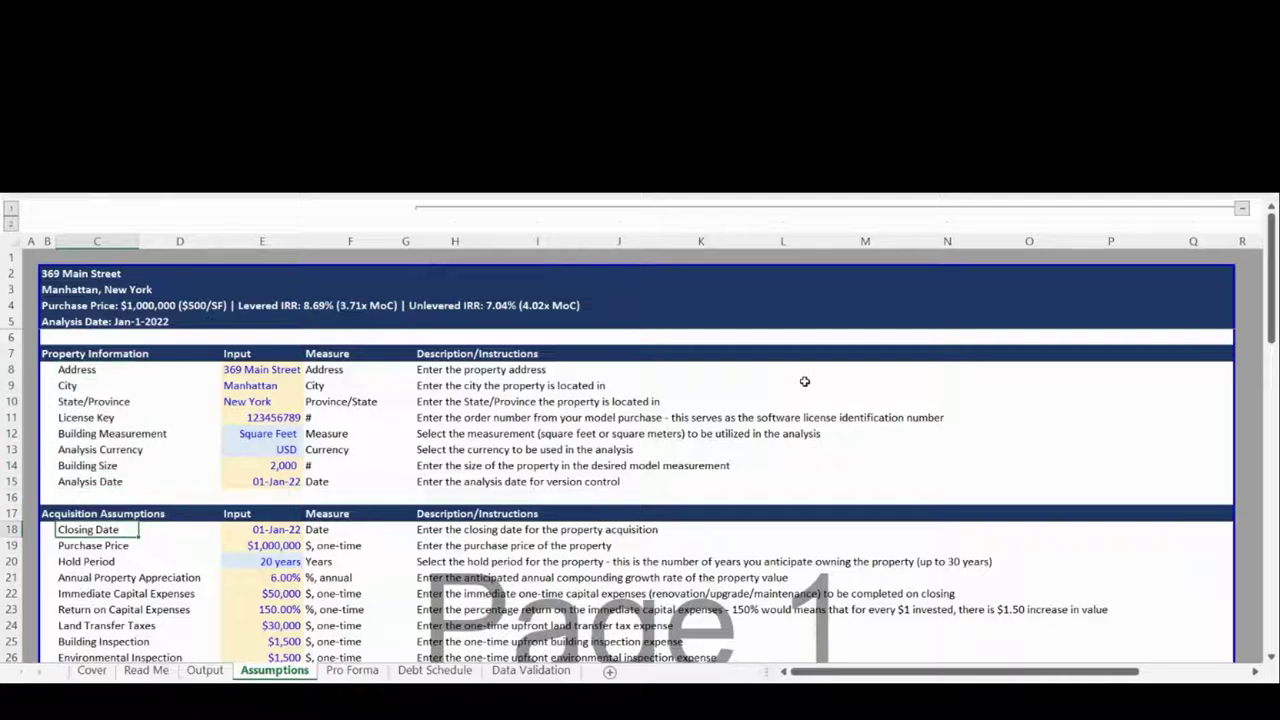
{"action": "scroll", "coordinate": [804, 381], "scroll_direction": "down", "scroll_amount": 2}
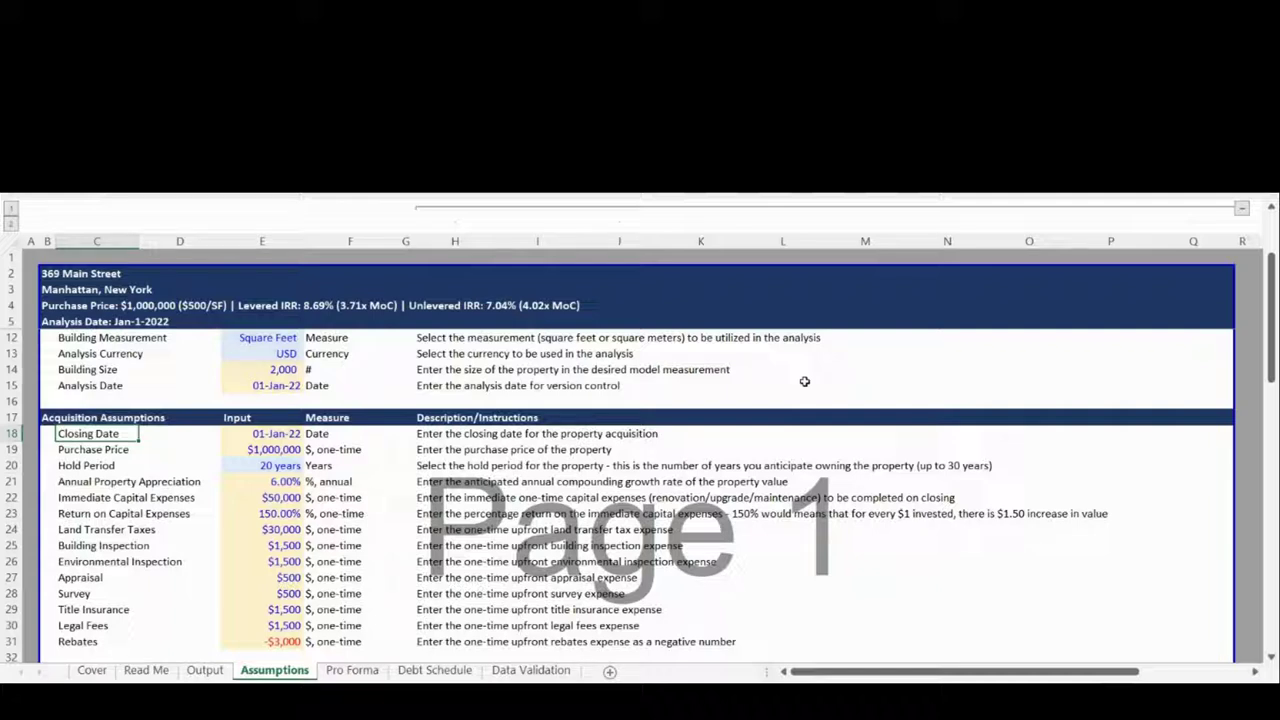
Jump to Financing Assumptions and reach the Loan Type input showing Amortizing.
{"action": "key", "text": "ctrl+Down"}
{"action": "key", "text": "ctrl+Down"}
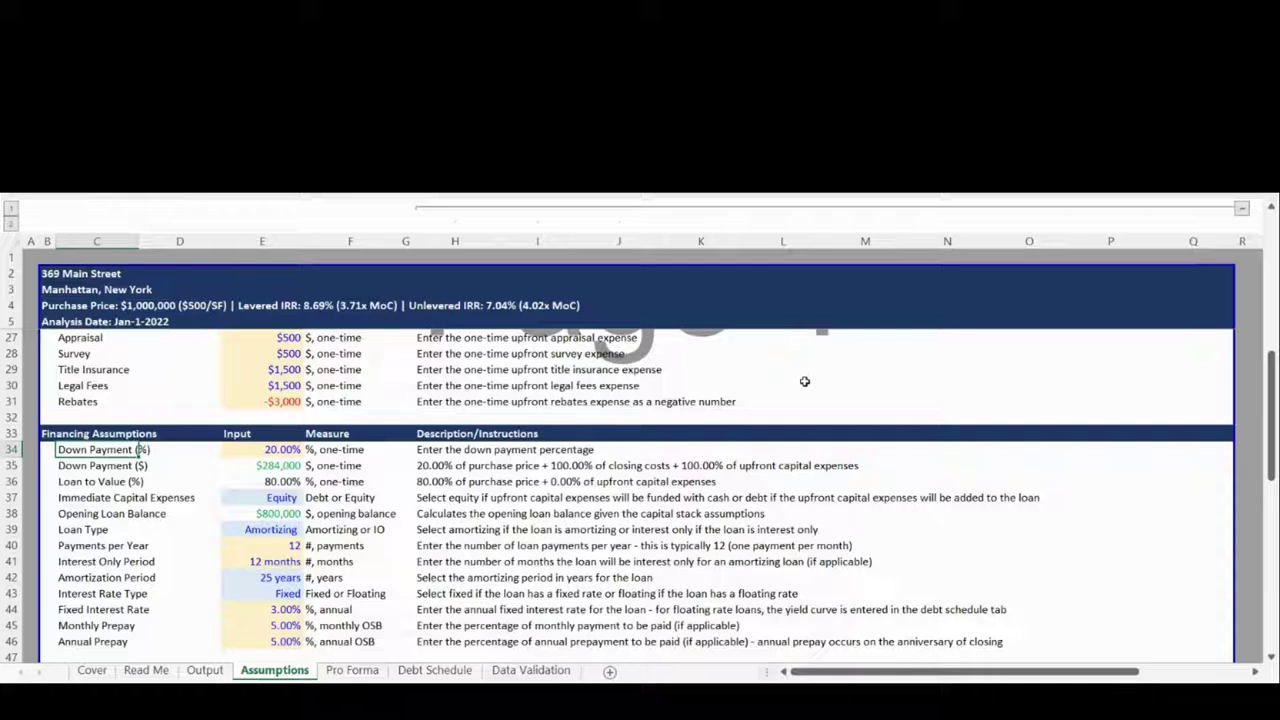
{"action": "key", "text": "Down"}
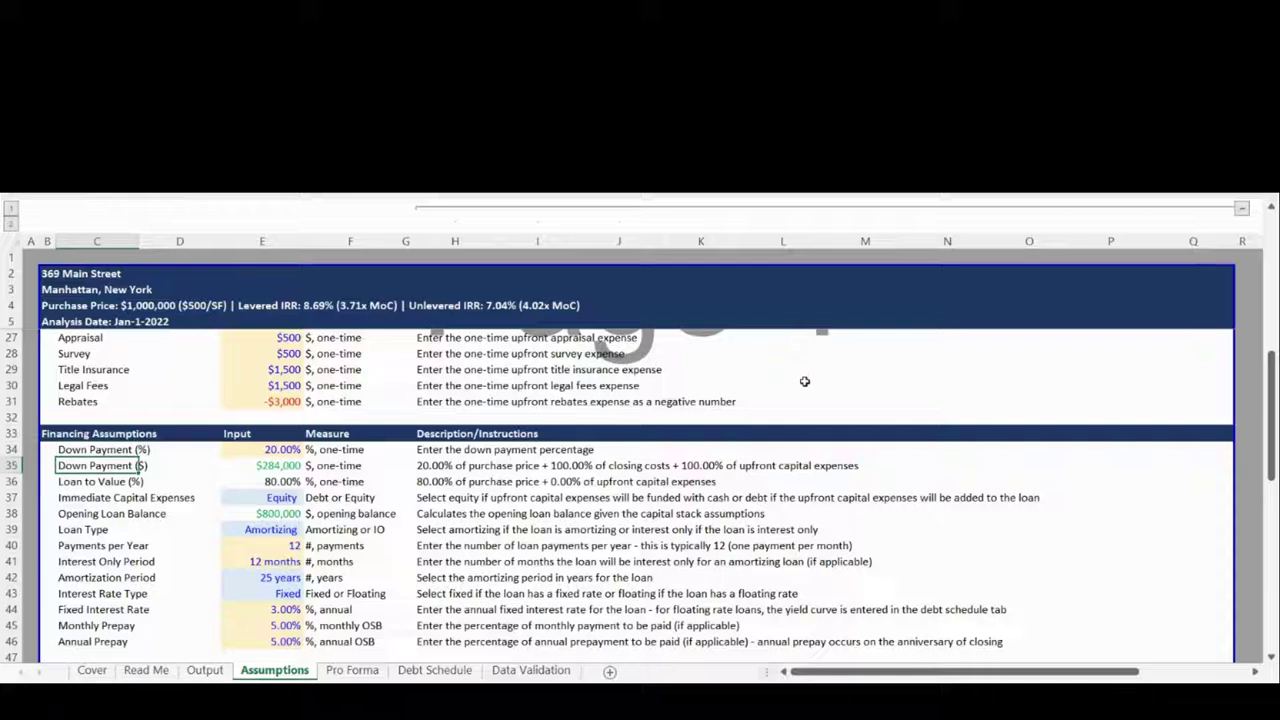
{"action": "key", "text": "Down"}
{"action": "key", "text": "Down"}
{"action": "key", "text": "Right"}
{"action": "key", "text": "Down"}
{"action": "key", "text": "Down"}
{"action": "key", "text": "Right"}
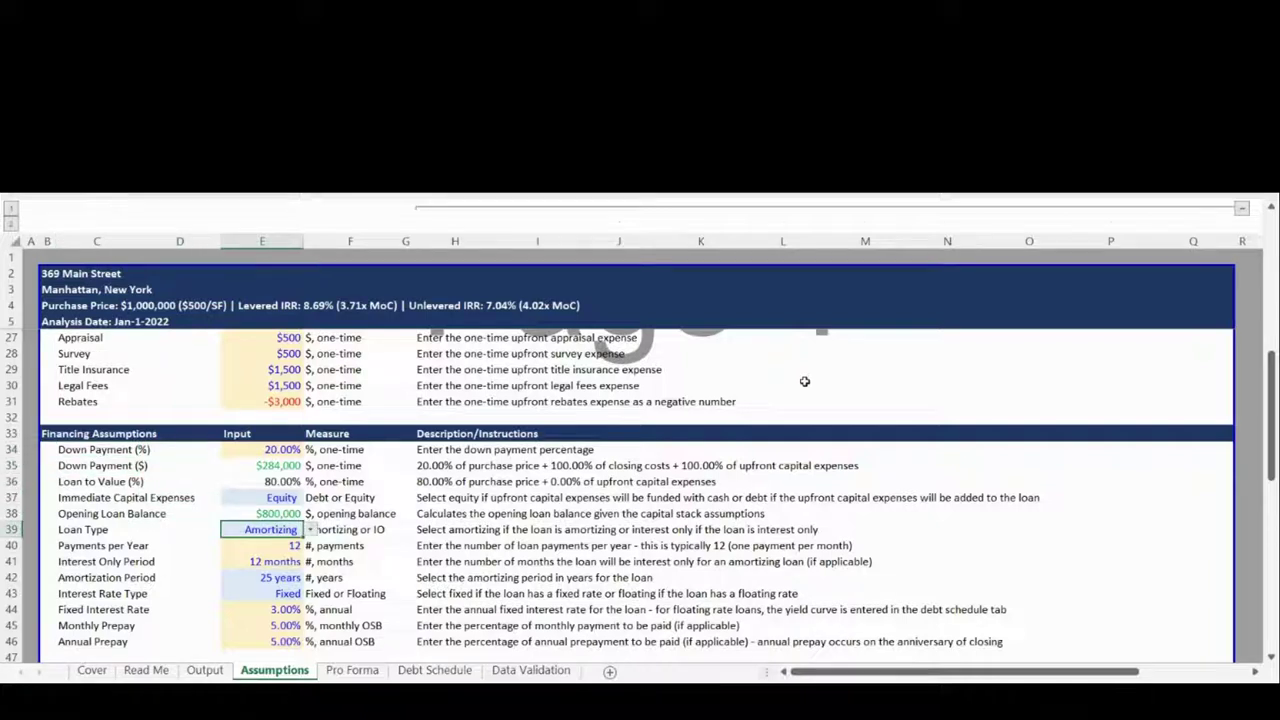
Check the Payments per Year value of 12, then move down to Rental Income Vacancy.
{"action": "key", "text": "Down"}
{"action": "key", "text": "Left"}
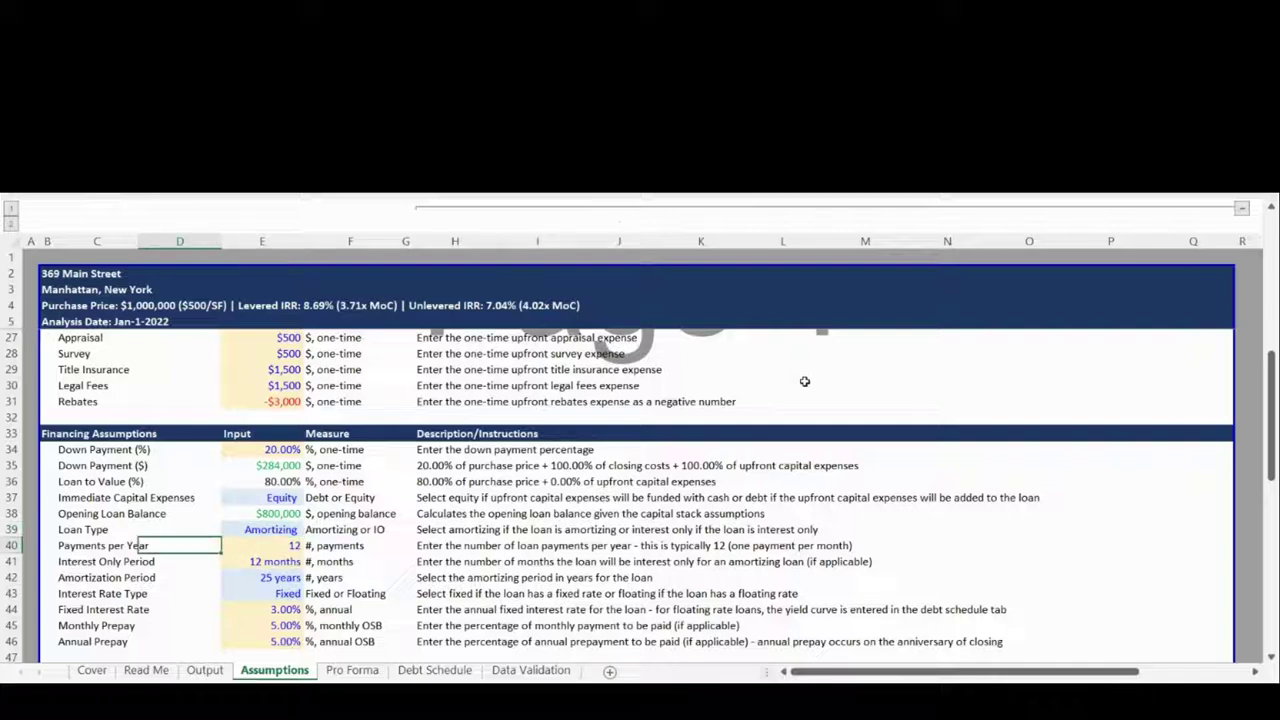
{"action": "key", "text": "Left"}
{"action": "key", "text": "Right"}
{"action": "key", "text": "Right"}
{"action": "key", "text": "Down"}
{"action": "key", "text": "Down"}
{"action": "key", "text": "Down"}
{"action": "key", "text": "Down"}
{"action": "key", "text": "Down"}
{"action": "key", "text": "Down"}
{"action": "key", "text": "Down"}
{"action": "key", "text": "Down"}
{"action": "key", "text": "Down"}
{"action": "key", "text": "Down"}
{"action": "key", "text": "Down"}
{"action": "key", "text": "Down"}
{"action": "key", "text": "Down"}
{"action": "key", "text": "Down"}
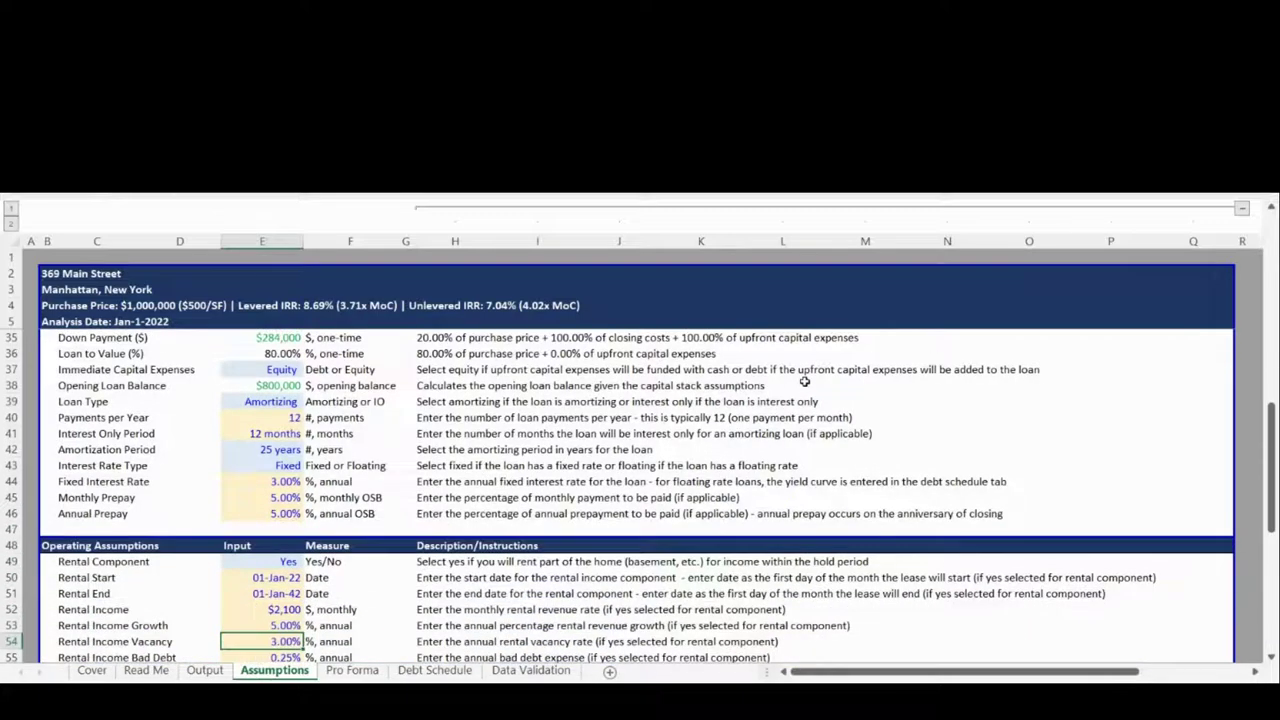
Review operating inputs from Rental Component through Disposition Capital Expenses, then return to the Assumptions sheet's top.
{"action": "key", "text": "Down"}
{"action": "key", "text": "Down"}
{"action": "key", "text": "Down"}
{"action": "key", "text": "Down"}
{"action": "key", "text": "Down"}
{"action": "key", "text": "Down"}
{"action": "key", "text": "Down"}
{"action": "key", "text": "Down"}
{"action": "key", "text": "ctrl+Up"}
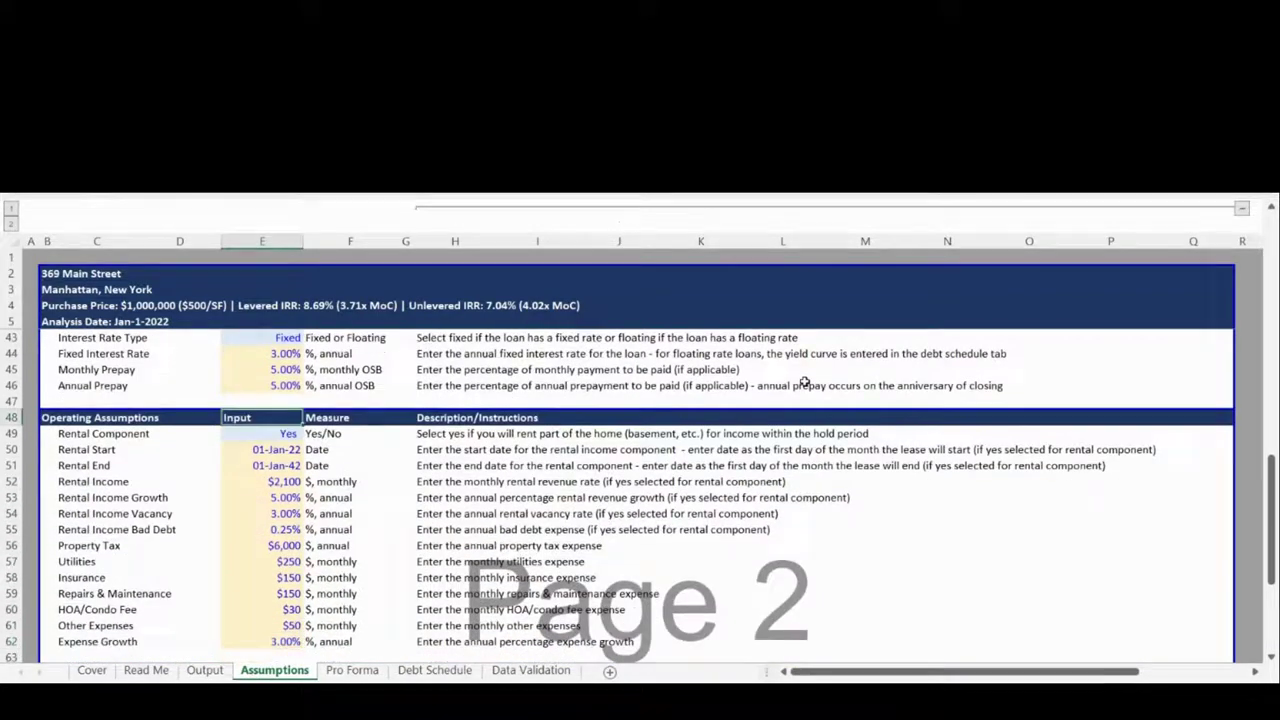
{"action": "key", "text": "Down"}
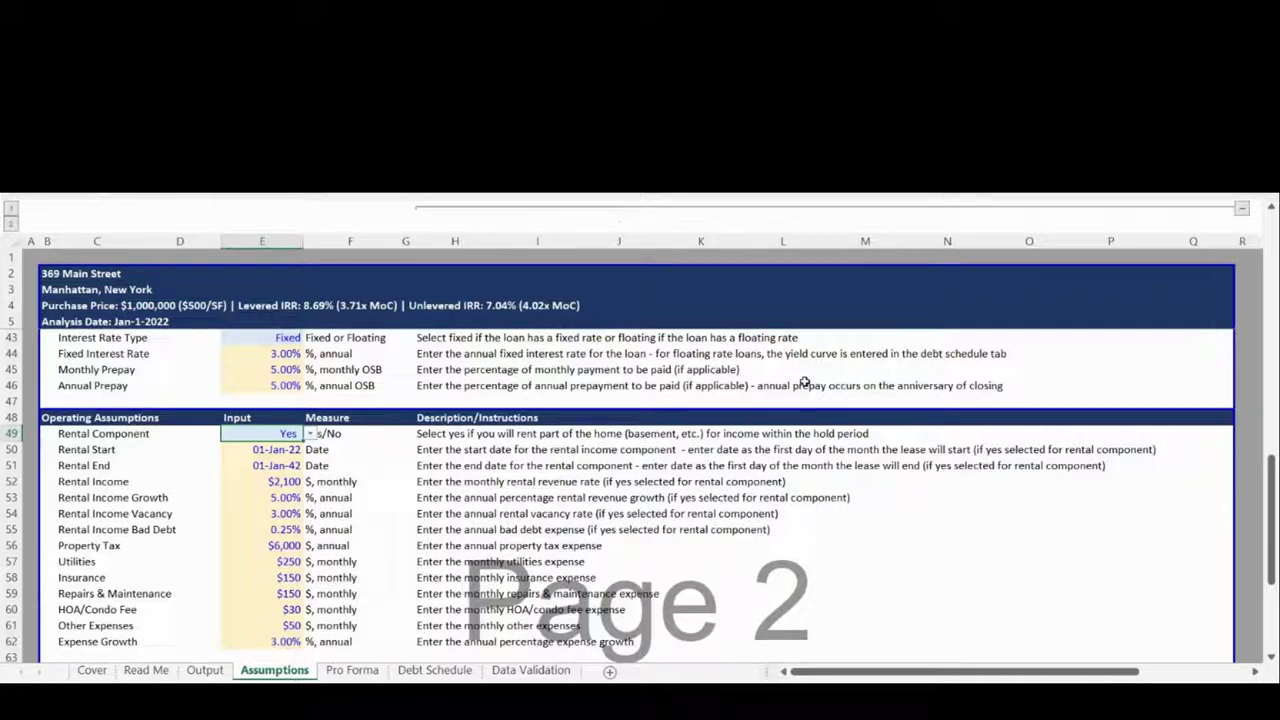
{"action": "key", "text": "Down"}
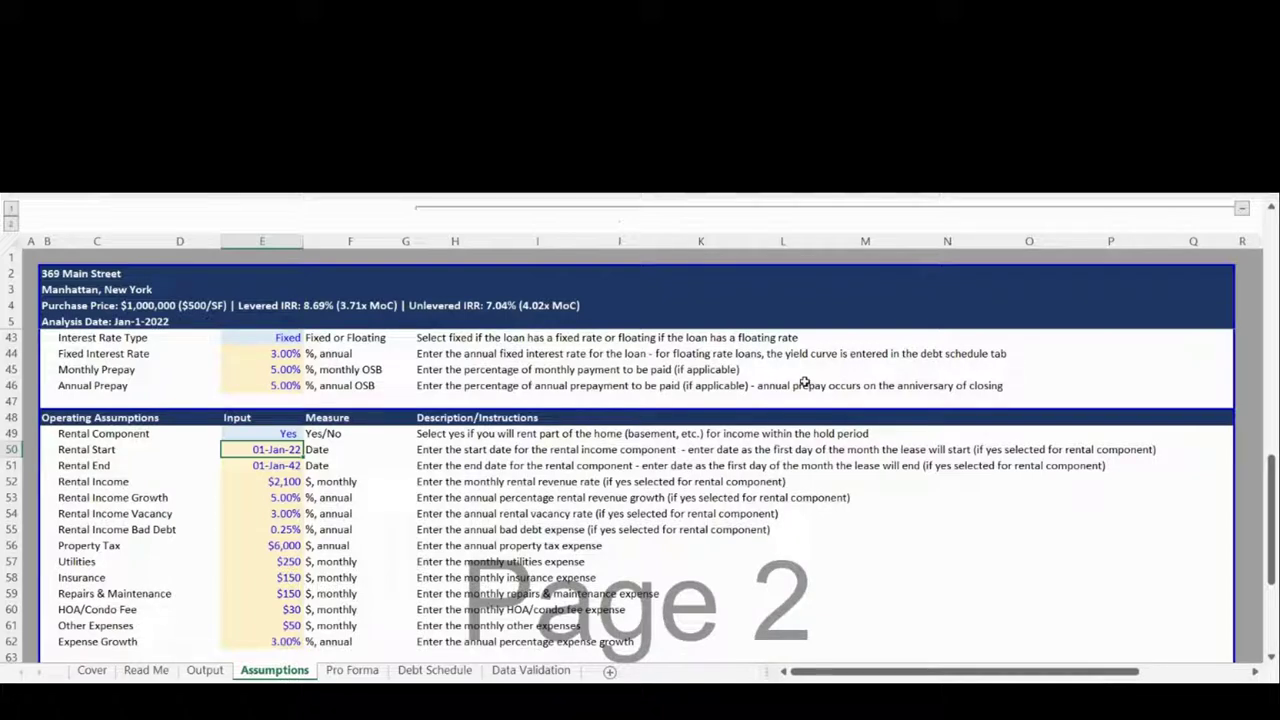
{"action": "key", "text": "Down"}
{"action": "key", "text": "Down"}
{"action": "key", "text": "Down"}
{"action": "key", "text": "Down"}
{"action": "key", "text": "Down"}
{"action": "key", "text": "Down"}
{"action": "key", "text": "Down"}
{"action": "key", "text": "Down"}
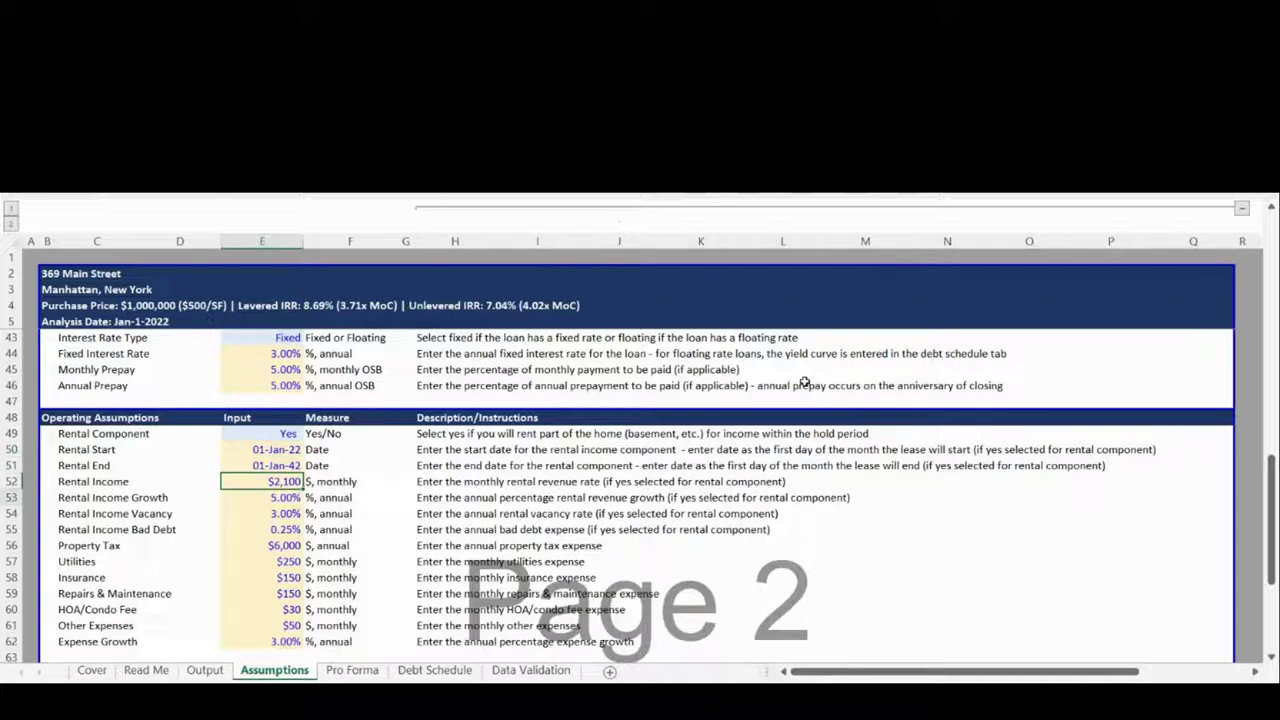
{"action": "key", "text": "Down"}
{"action": "key", "text": "Down"}
{"action": "key", "text": "Down"}
{"action": "key", "text": "Down"}
{"action": "key", "text": "Down"}
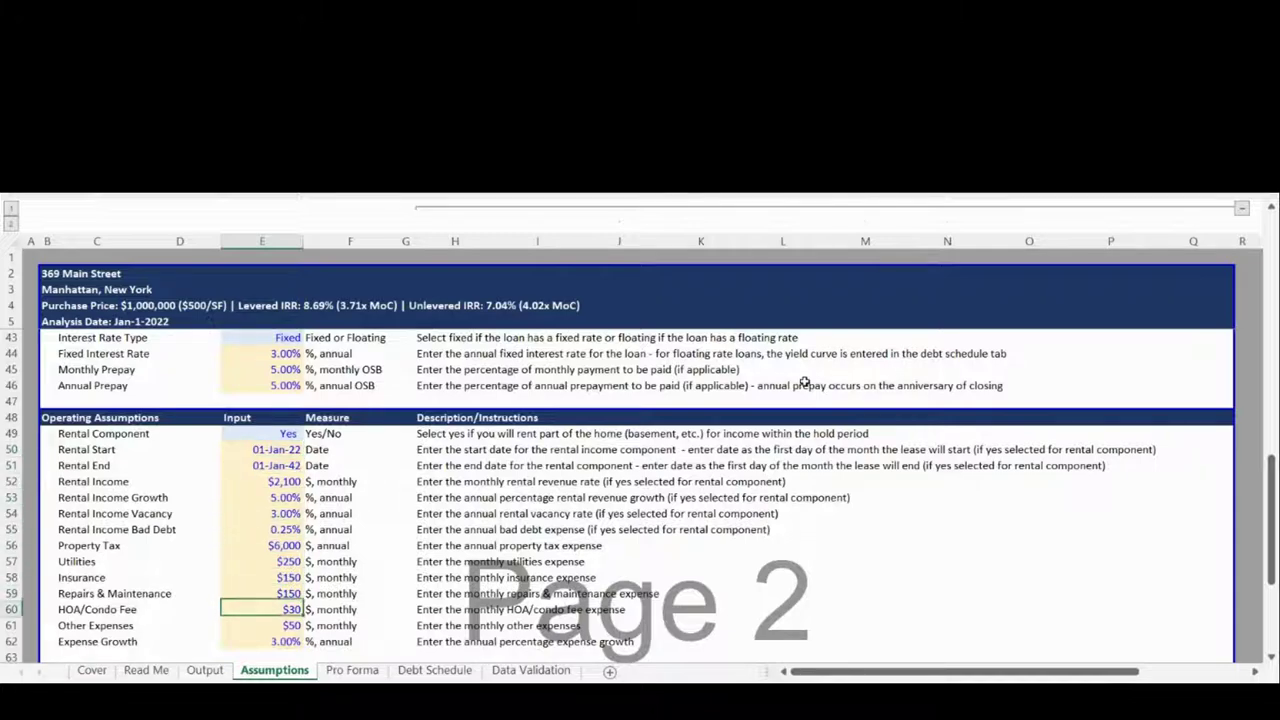
{"action": "key", "text": "Down"}
{"action": "key", "text": "Down"}
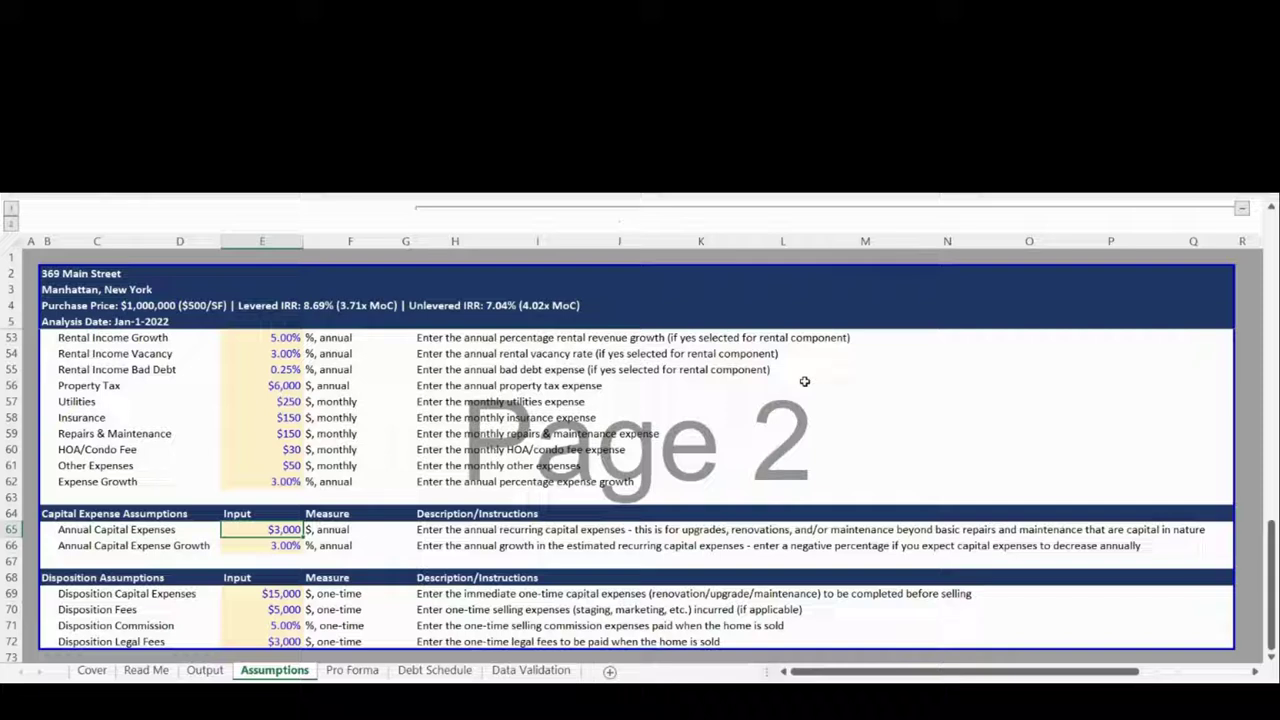
{"action": "key", "text": "Down"}
{"action": "key", "text": "Down"}
{"action": "key", "text": "Down"}
{"action": "key", "text": "Down"}
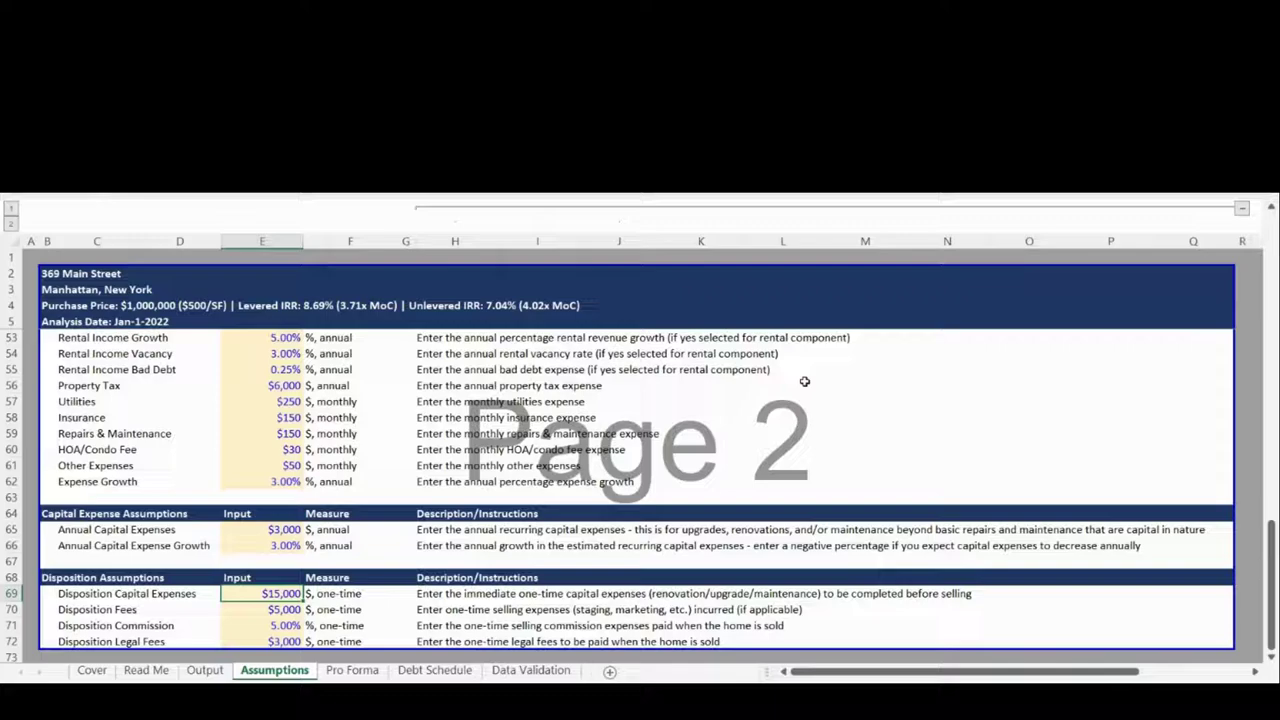
{"action": "key", "text": "ctrl+Home"}
On the Pro Forma sheet, step through Rental Income and operating expense rows to Capital Expenses.
{"action": "key", "text": "ctrl+Page_Down"}
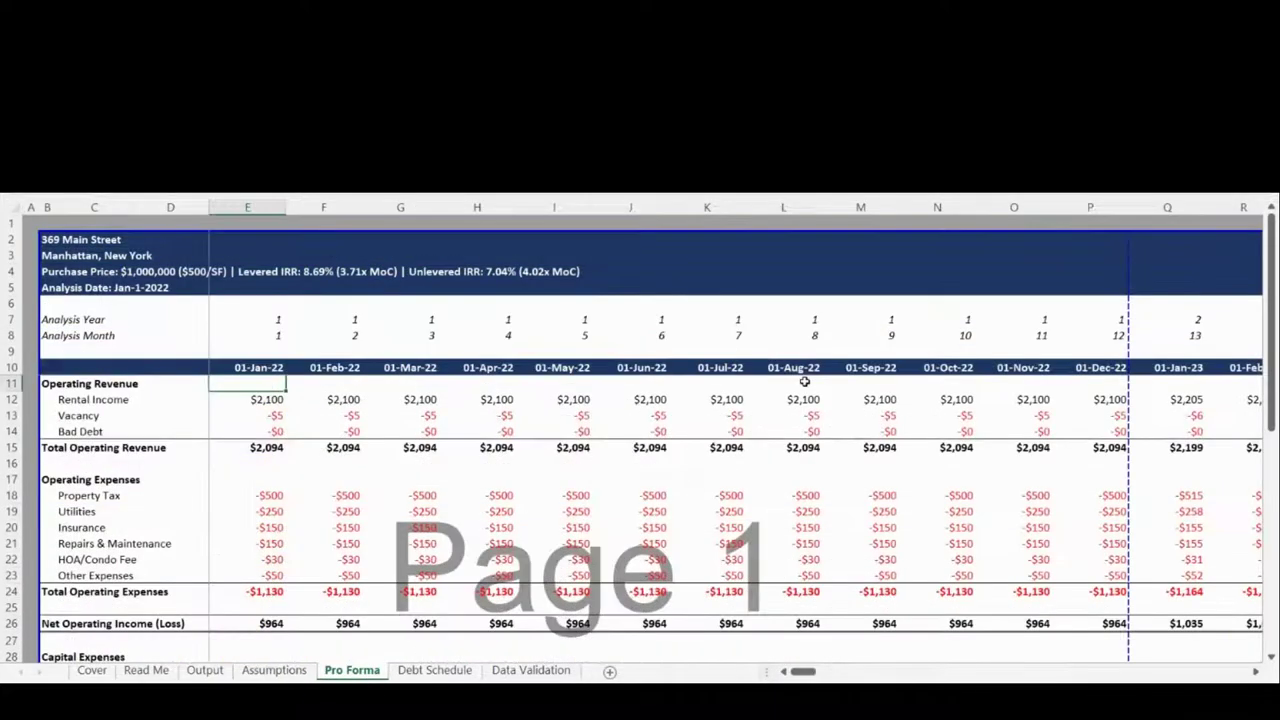
{"action": "key", "text": "Down"}
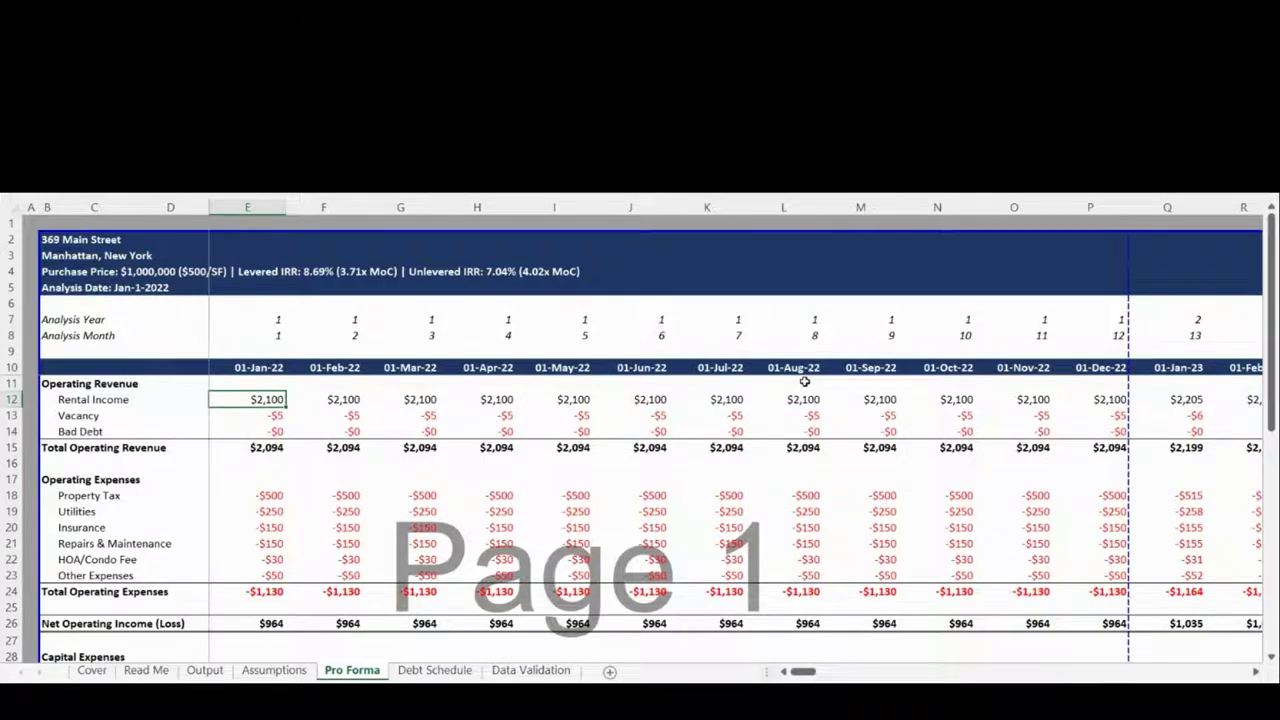
{"action": "key", "text": "Down"}
{"action": "key", "text": "Down"}
{"action": "key", "text": "Down"}
{"action": "key", "text": "Down"}
{"action": "key", "text": "Down"}
{"action": "key", "text": "Down"}
{"action": "key", "text": "Down"}
{"action": "key", "text": "Down"}
{"action": "key", "text": "Down"}
{"action": "key", "text": "Down"}
{"action": "key", "text": "Down"}
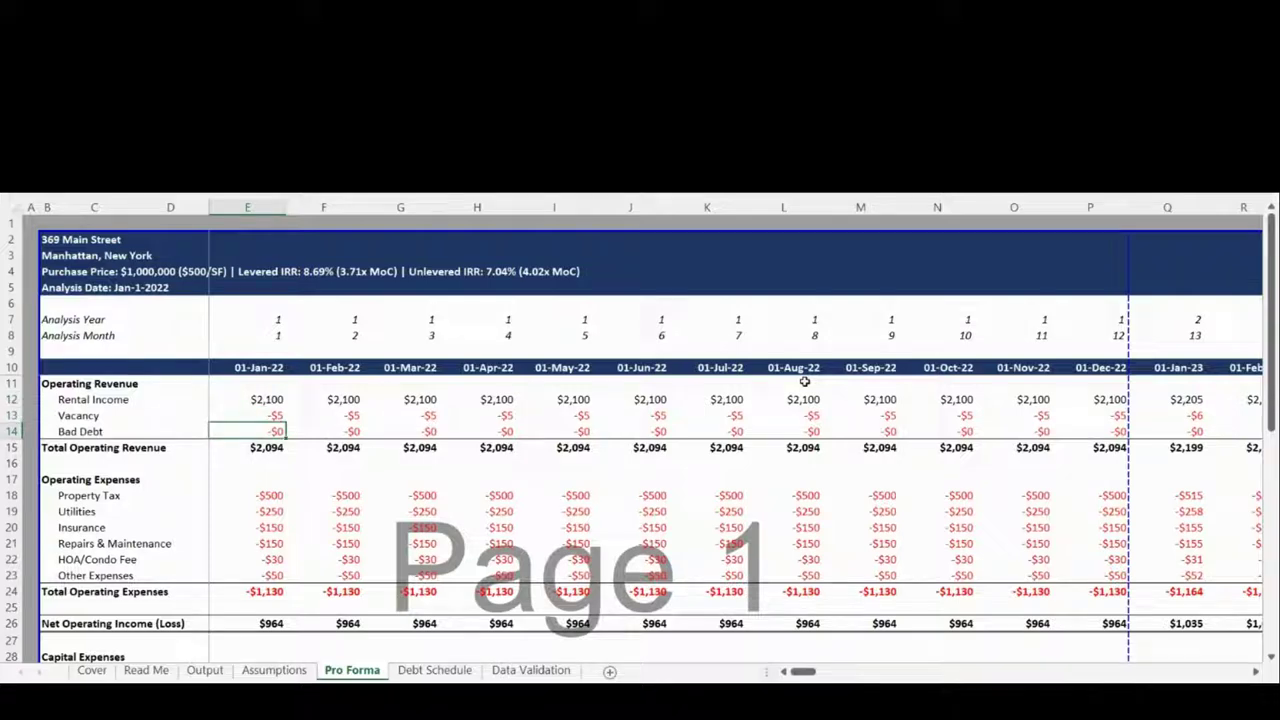
{"action": "key", "text": "Down"}
{"action": "key", "text": "Down"}
{"action": "key", "text": "Down"}
{"action": "key", "text": "Down"}
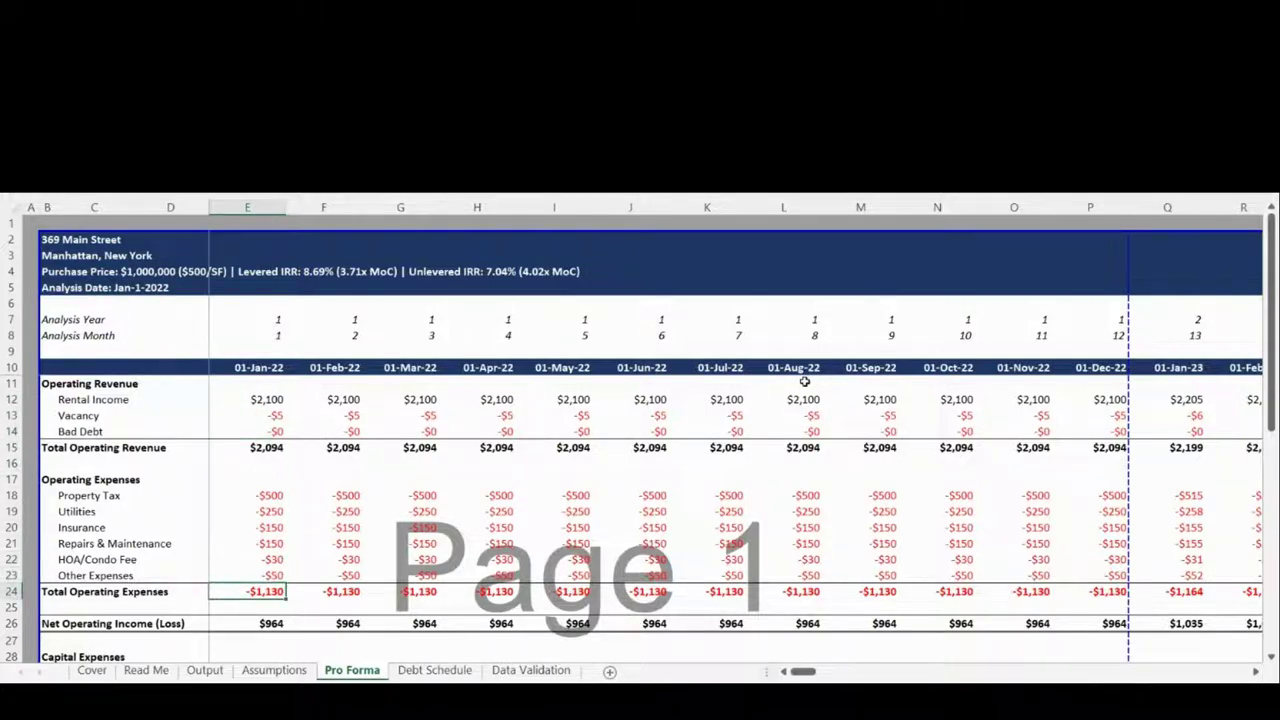
{"action": "key", "text": "Down"}
{"action": "key", "text": "Down"}
{"action": "key", "text": "Down"}
{"action": "key", "text": "Down"}
{"action": "key", "text": "Down"}
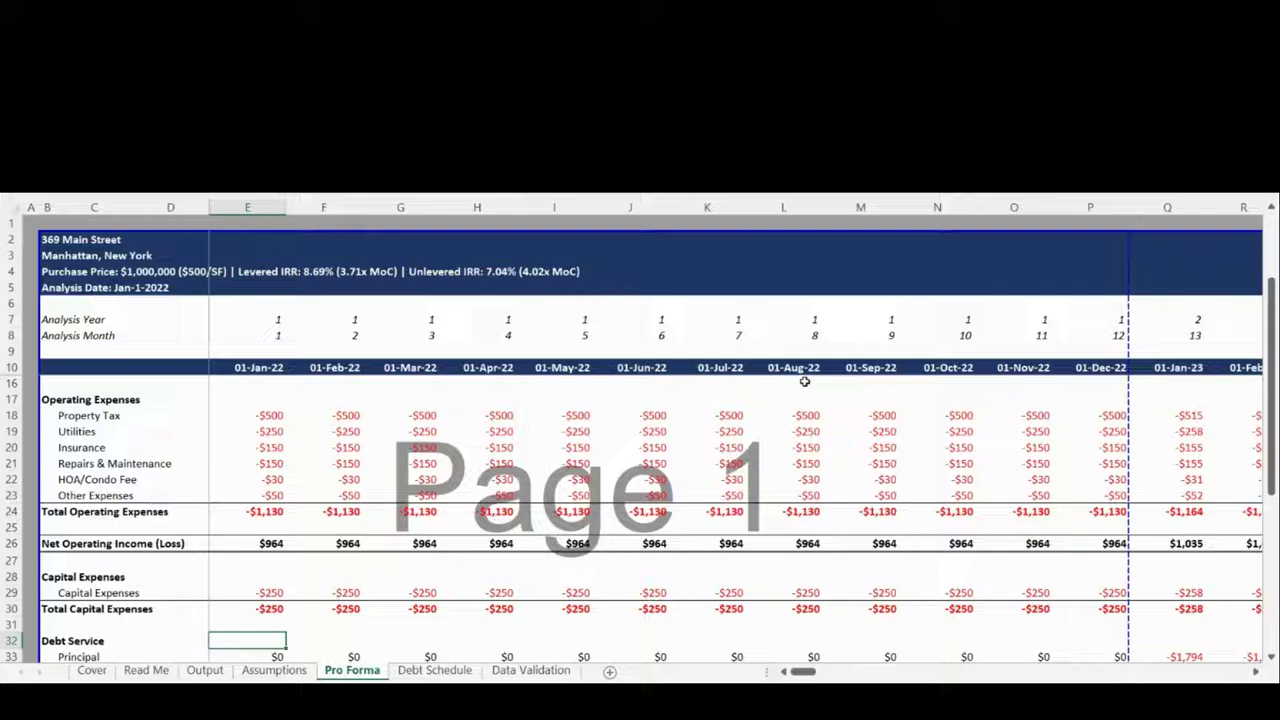
{"action": "key", "text": "Up"}
{"action": "key", "text": "Up"}
{"action": "key", "text": "Up"}
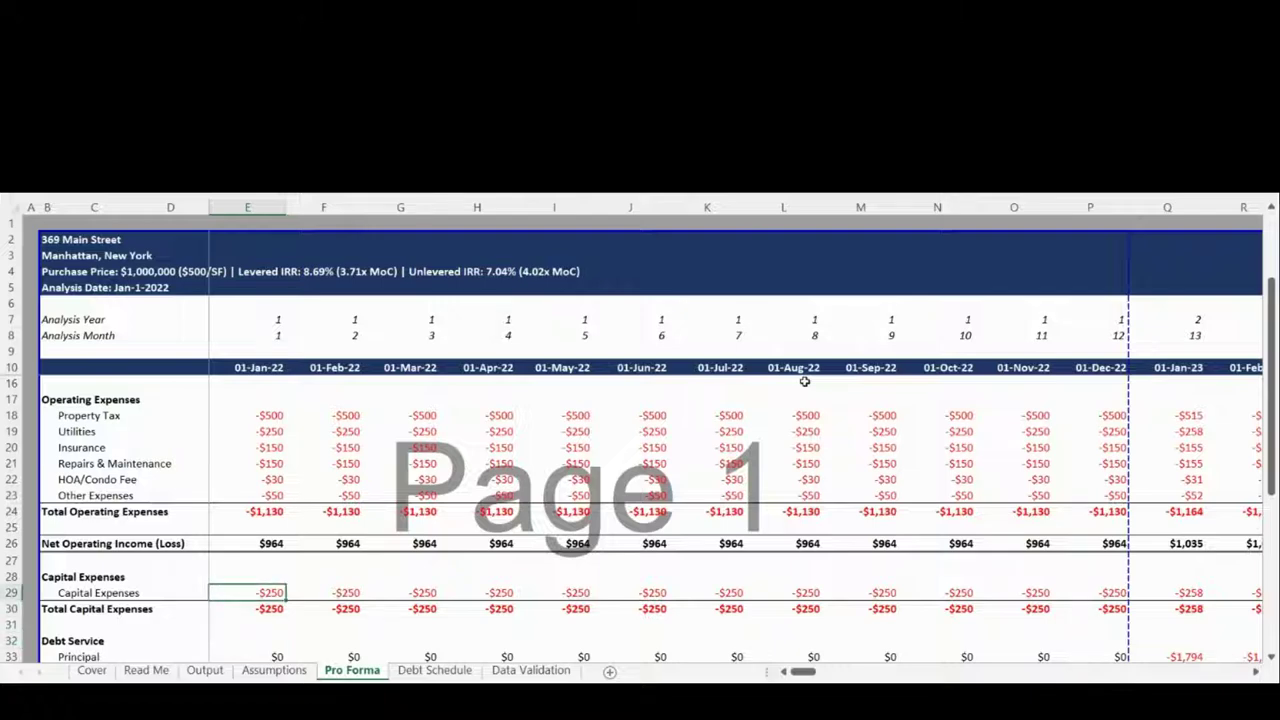
{"action": "key", "text": "Down"}
{"action": "key", "text": "Down"}
{"action": "key", "text": "Down"}
{"action": "key", "text": "Down"}
{"action": "key", "text": "Down"}
{"action": "key", "text": "Down"}
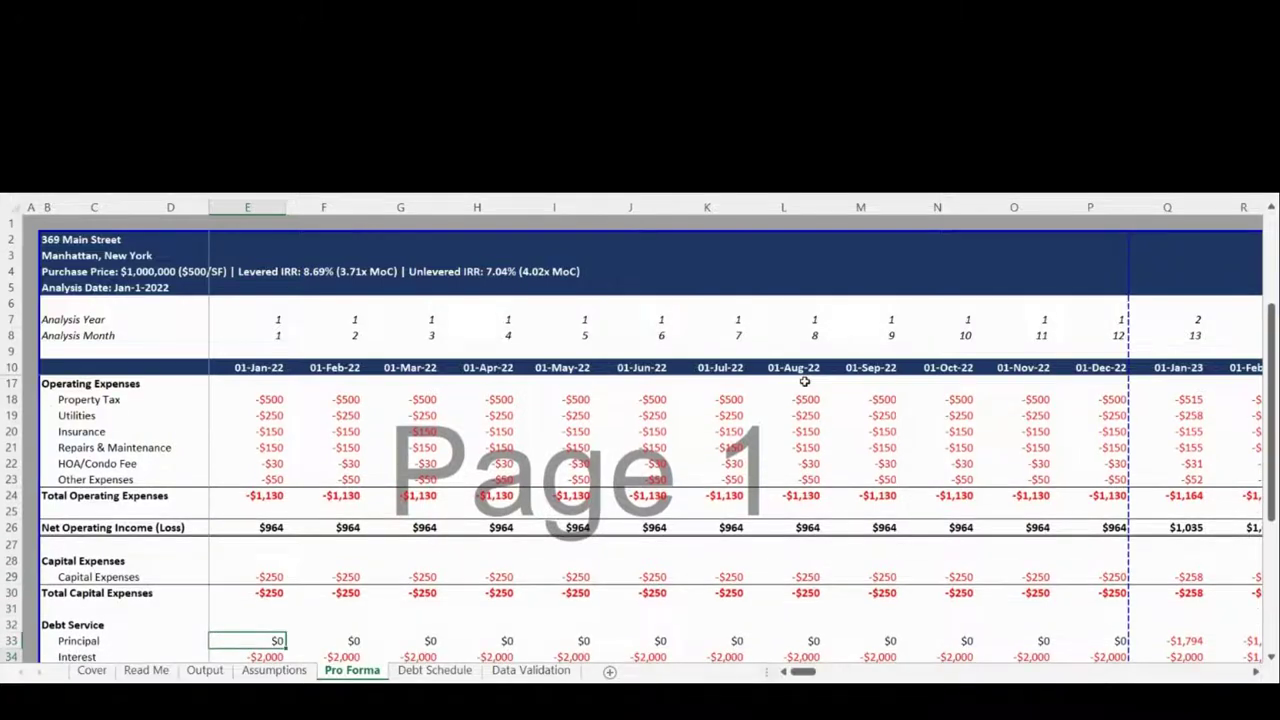
Review Debt Service Principal, Monthly and Annual Prepay, home value and cumulative rows, then open Debt Schedule.
{"action": "key", "text": "Down"}
{"action": "key", "text": "Down"}
{"action": "key", "text": "Up"}
{"action": "key", "text": "Up"}
{"action": "key", "text": "Up"}
{"action": "key", "text": "Up"}
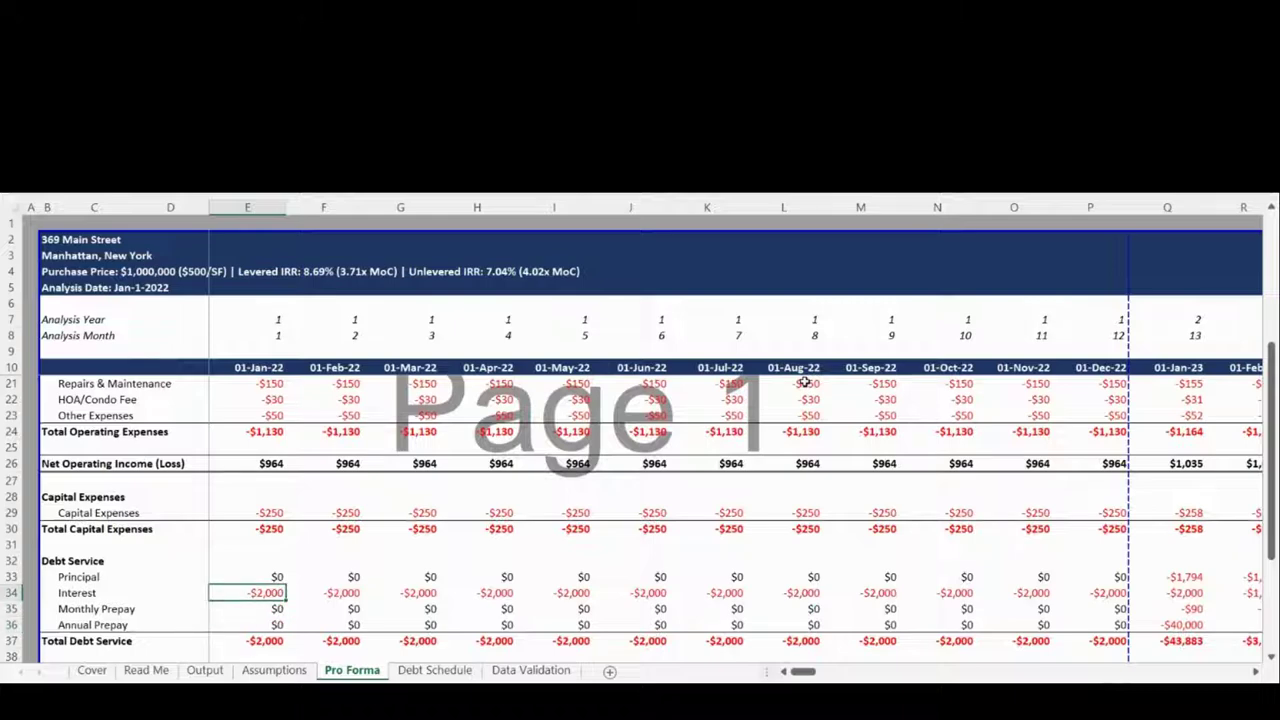
{"action": "key", "text": "Down"}
{"action": "key", "text": "Down"}
{"action": "key", "text": "Down"}
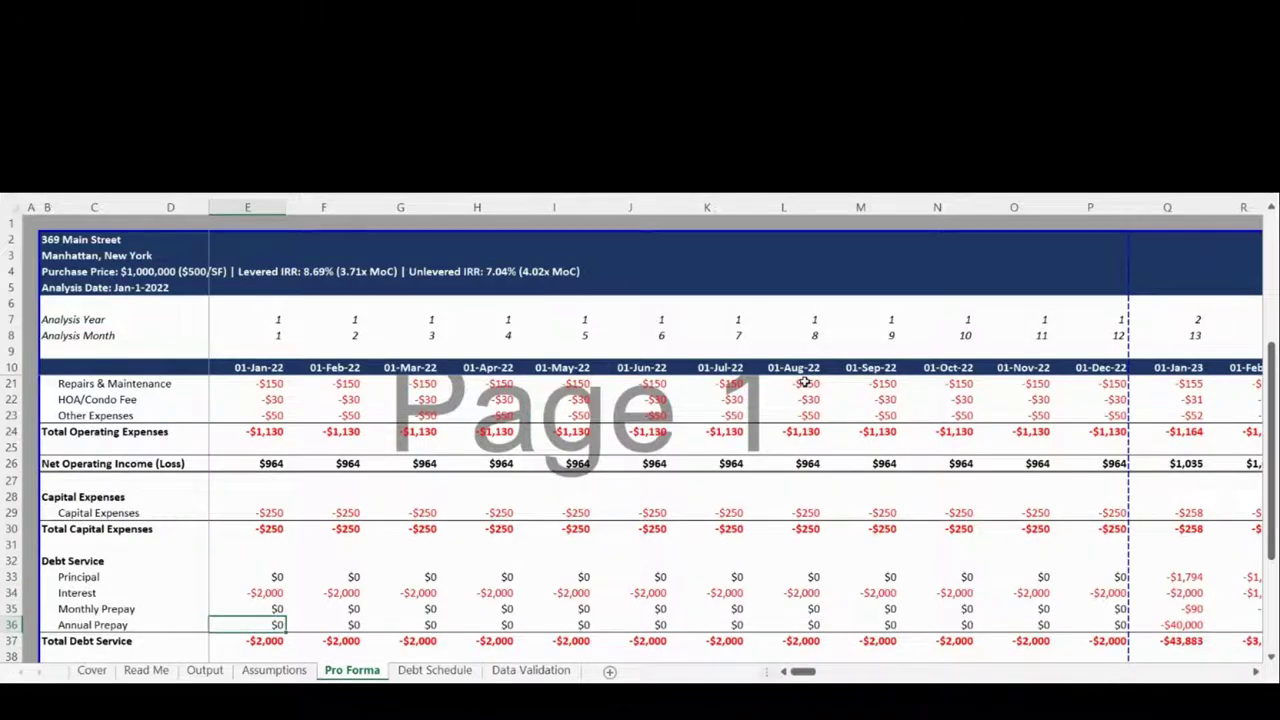
{"action": "key", "text": "Down"}
{"action": "key", "text": "Down"}
{"action": "key", "text": "Down"}
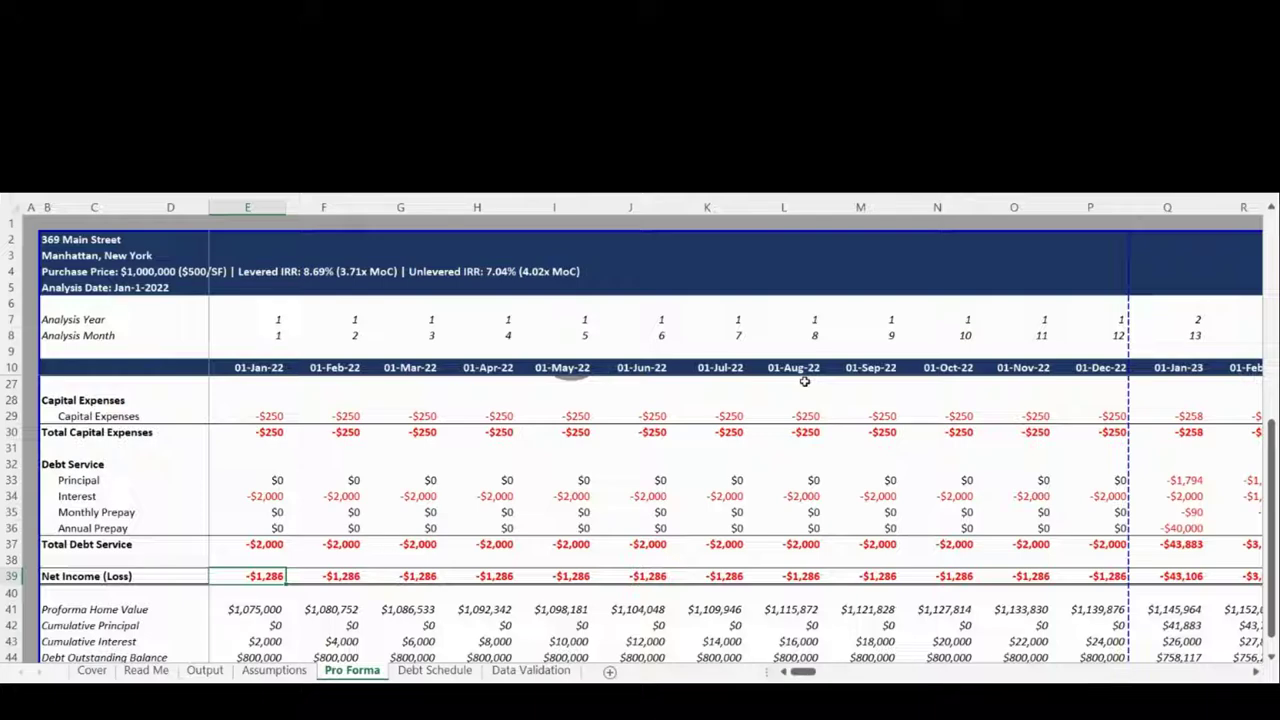
{"action": "key", "text": "Down"}
{"action": "key", "text": "Down"}
{"action": "key", "text": "Down"}
{"action": "key", "text": "Down"}
{"action": "key", "text": "Down"}
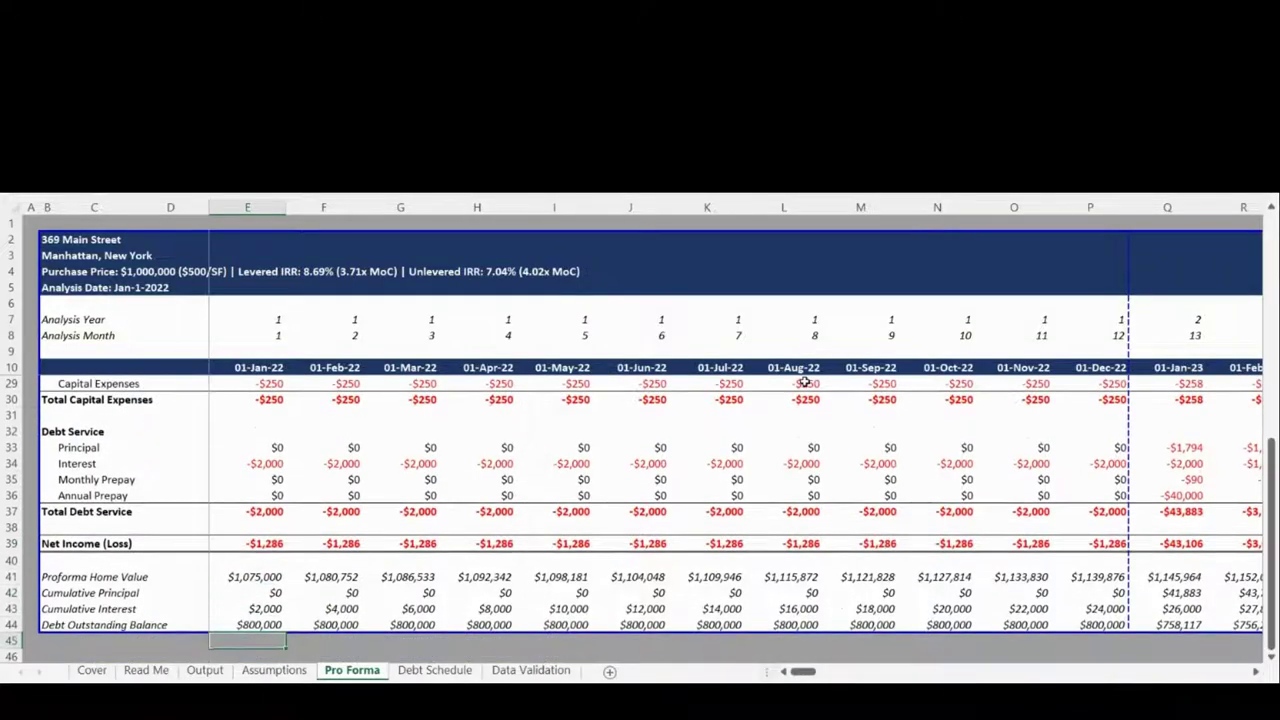
{"action": "key", "text": "Up"}
{"action": "key", "text": "Up"}
{"action": "key", "text": "Up"}
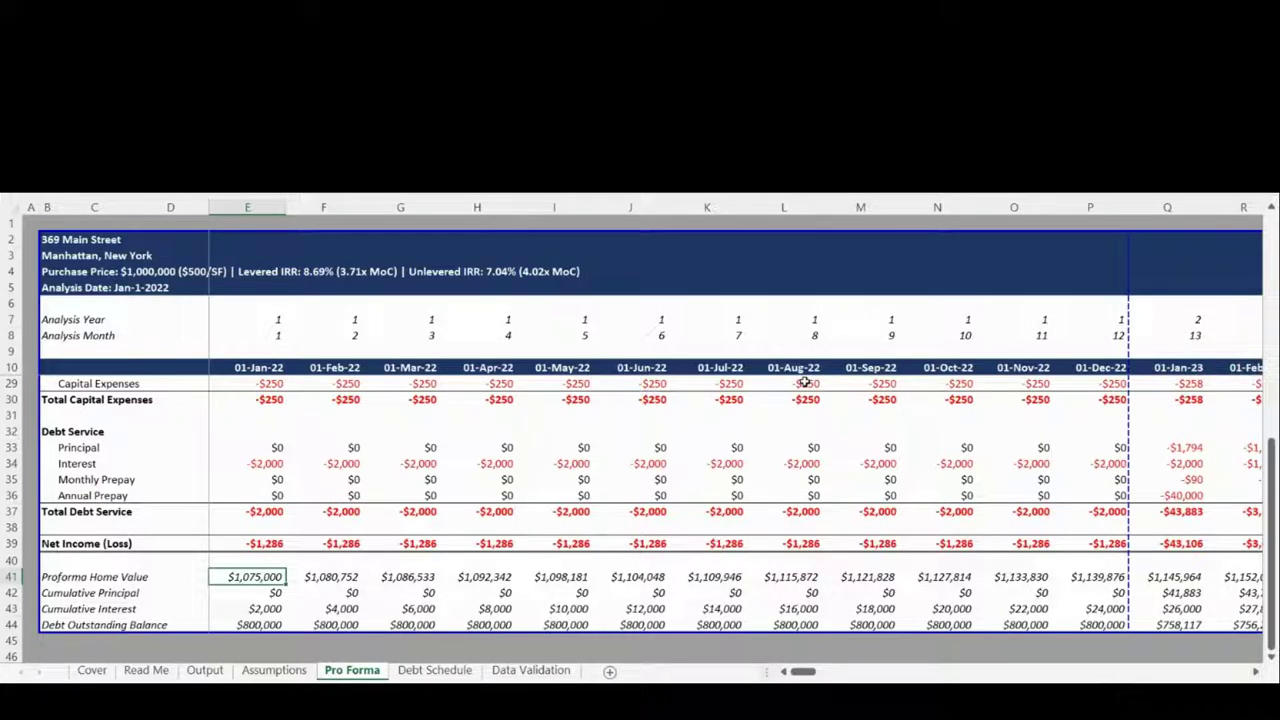
{"action": "key", "text": "ctrl+Page_Down"}
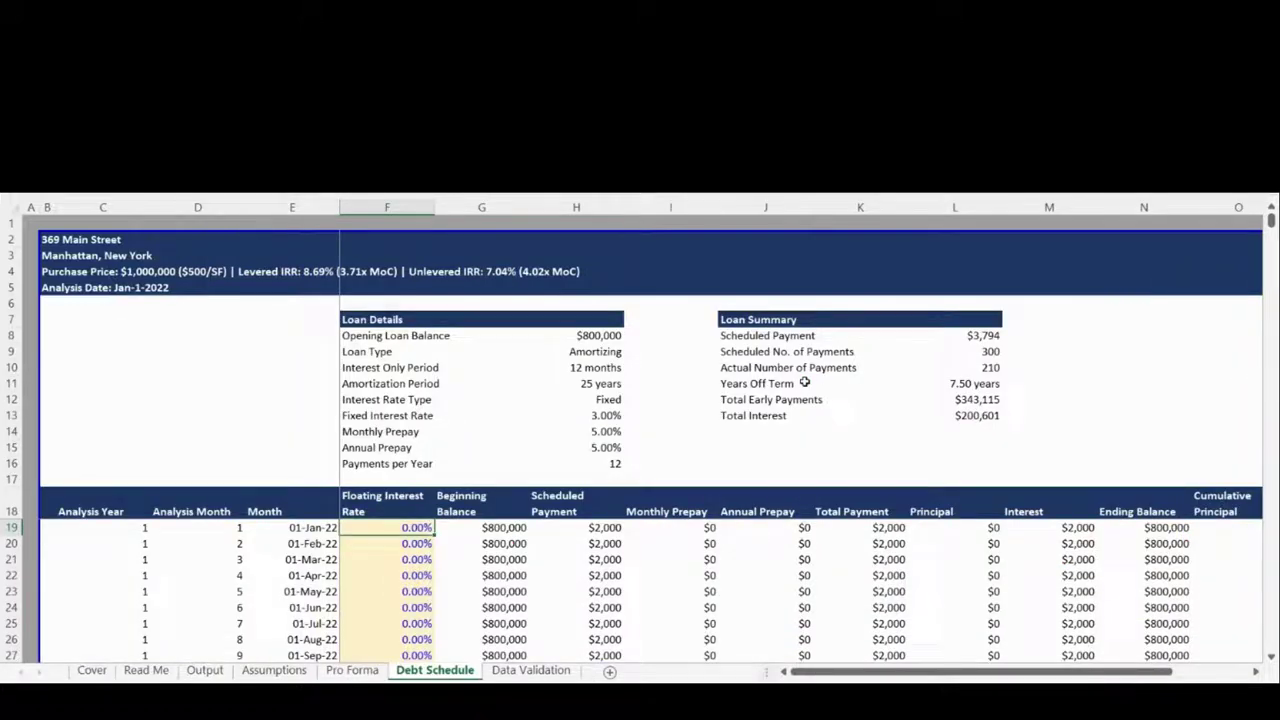
{"action": "key", "text": "Up"}
{"action": "key", "text": "Up"}
{"action": "key", "text": "Up"}
{"action": "key", "text": "Up"}
{"action": "key", "text": "Up"}
{"action": "key", "text": "Up"}
{"action": "key", "text": "Up"}
{"action": "key", "text": "Up"}
{"action": "key", "text": "Up"}
{"action": "key", "text": "Up"}
{"action": "key", "text": "Up"}
{"action": "key", "text": "Up"}
{"action": "key", "text": "Right"}
{"action": "key", "text": "Down"}
{"action": "key", "text": "Down"}
{"action": "key", "text": "Down"}
{"action": "key", "text": "Right"}
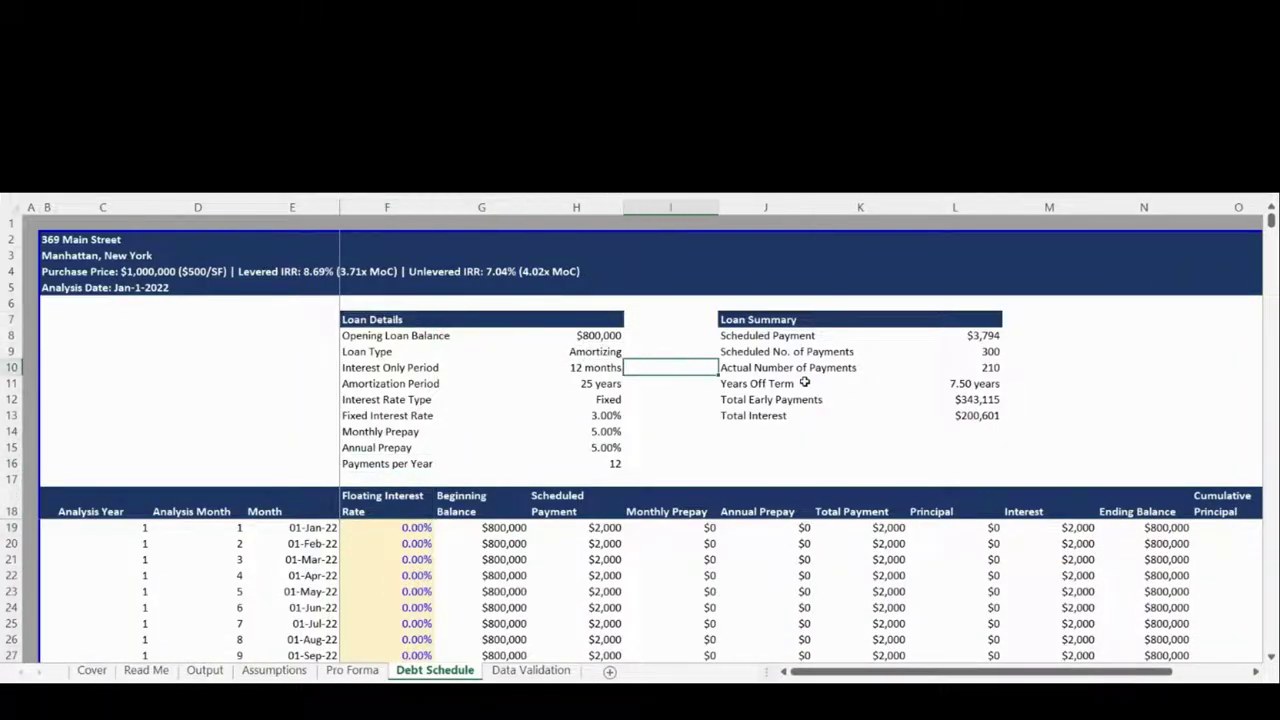
{"action": "key", "text": "Up"}
{"action": "key", "text": "Down"}
{"action": "key", "text": "Right"}
{"action": "key", "text": "Up"}
{"action": "key", "text": "Up"}
{"action": "key", "text": "Down"}
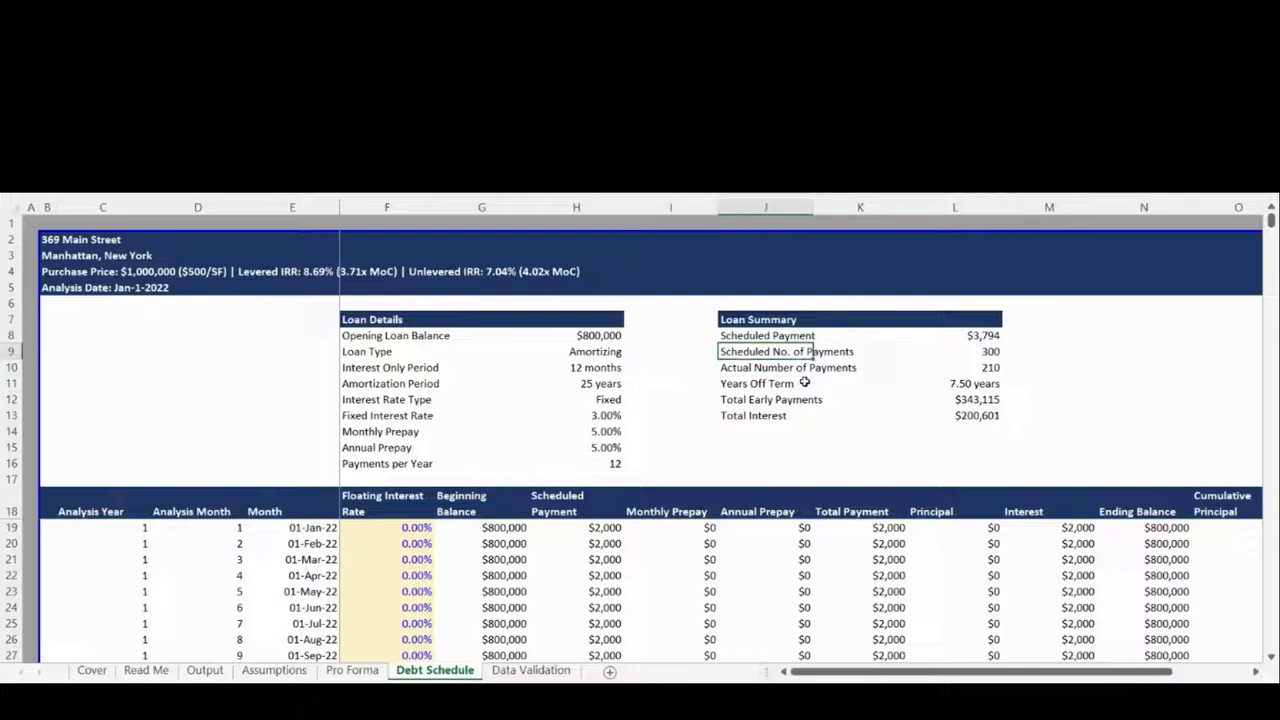
{"action": "key", "text": "Right"}
{"action": "key", "text": "Right"}
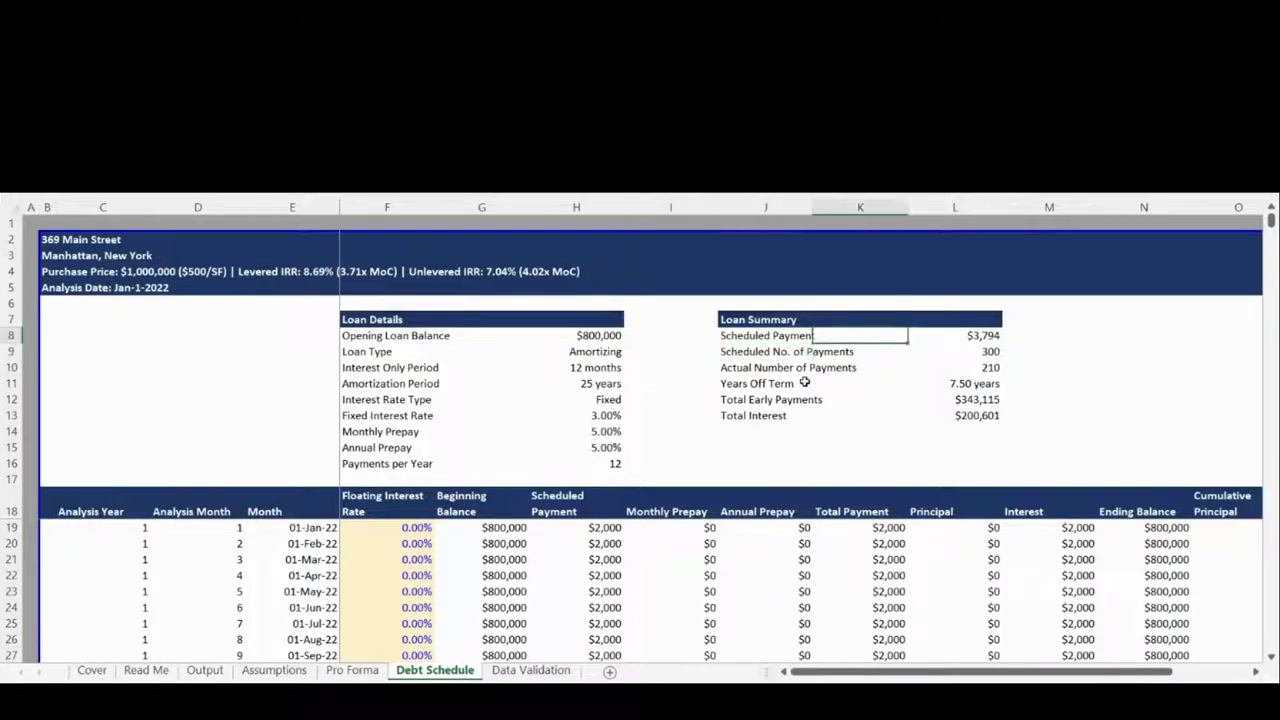
{"action": "key", "text": "Down"}
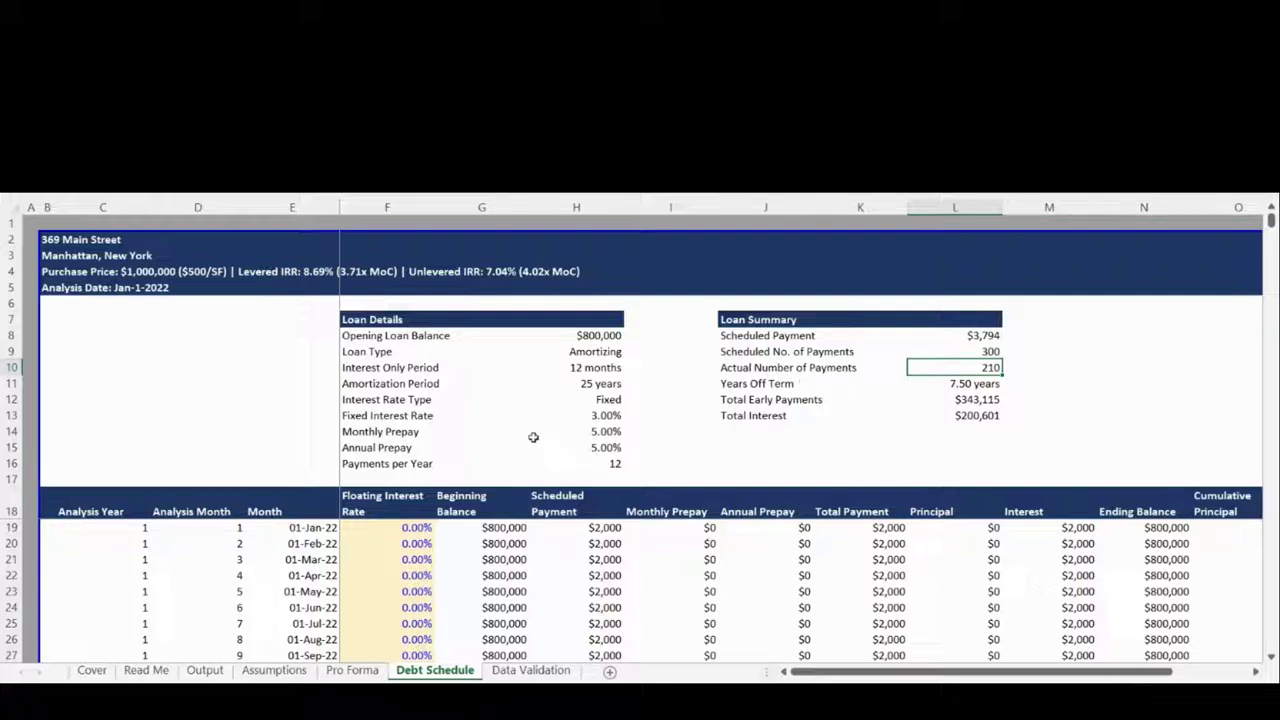
{"action": "left_click", "coordinate": [577, 428]}
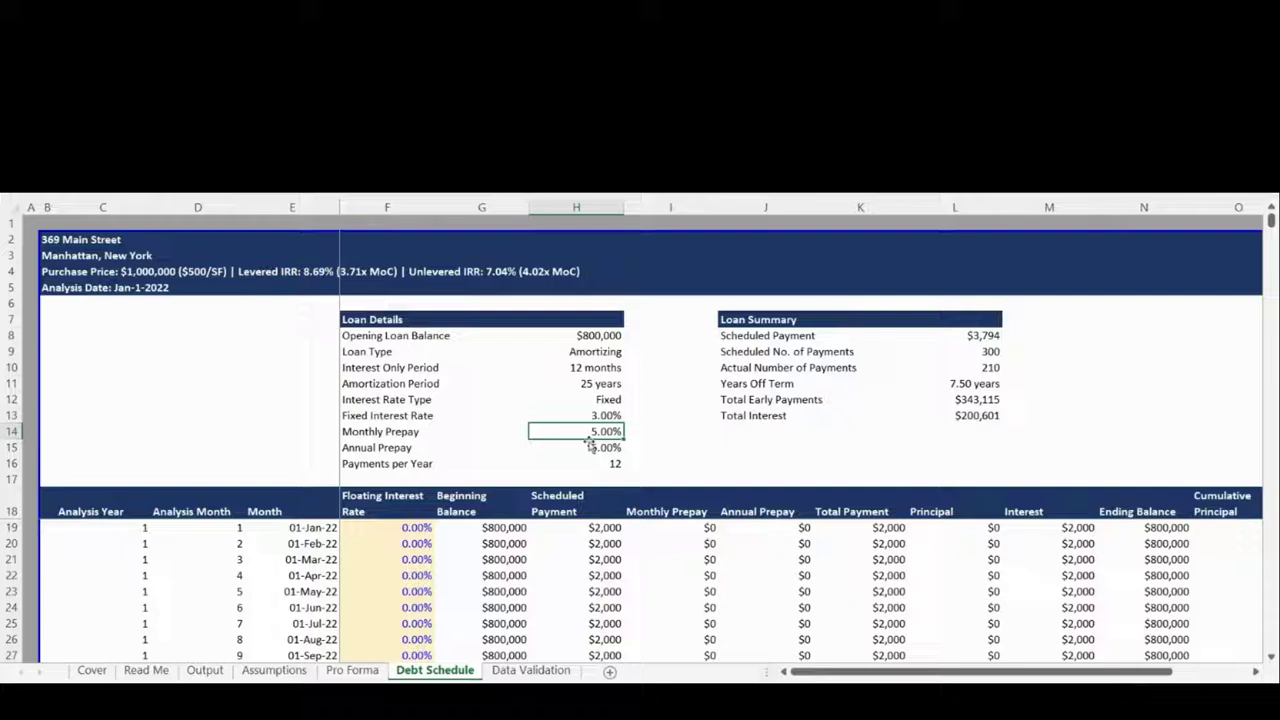
{"action": "key", "text": "ctrl+bracketright"}
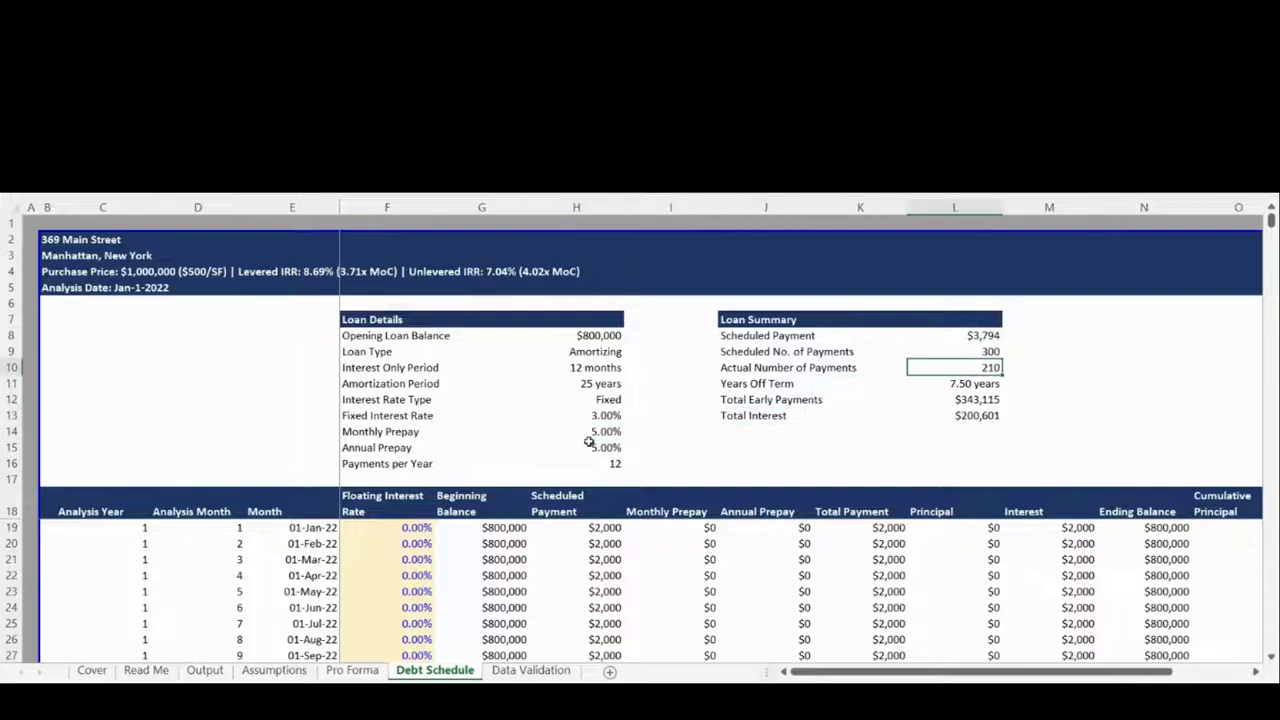
{"action": "key", "text": "Up"}
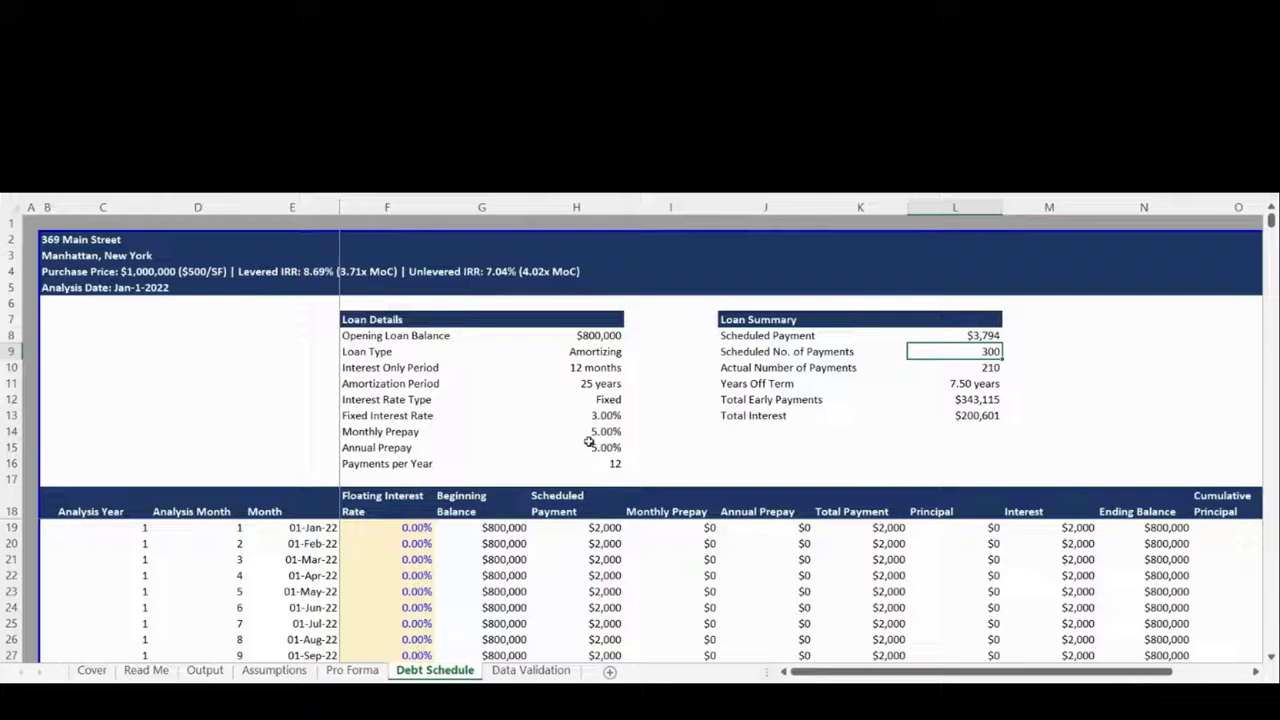
{"action": "key", "text": "Down"}
{"action": "key", "text": "Down"}
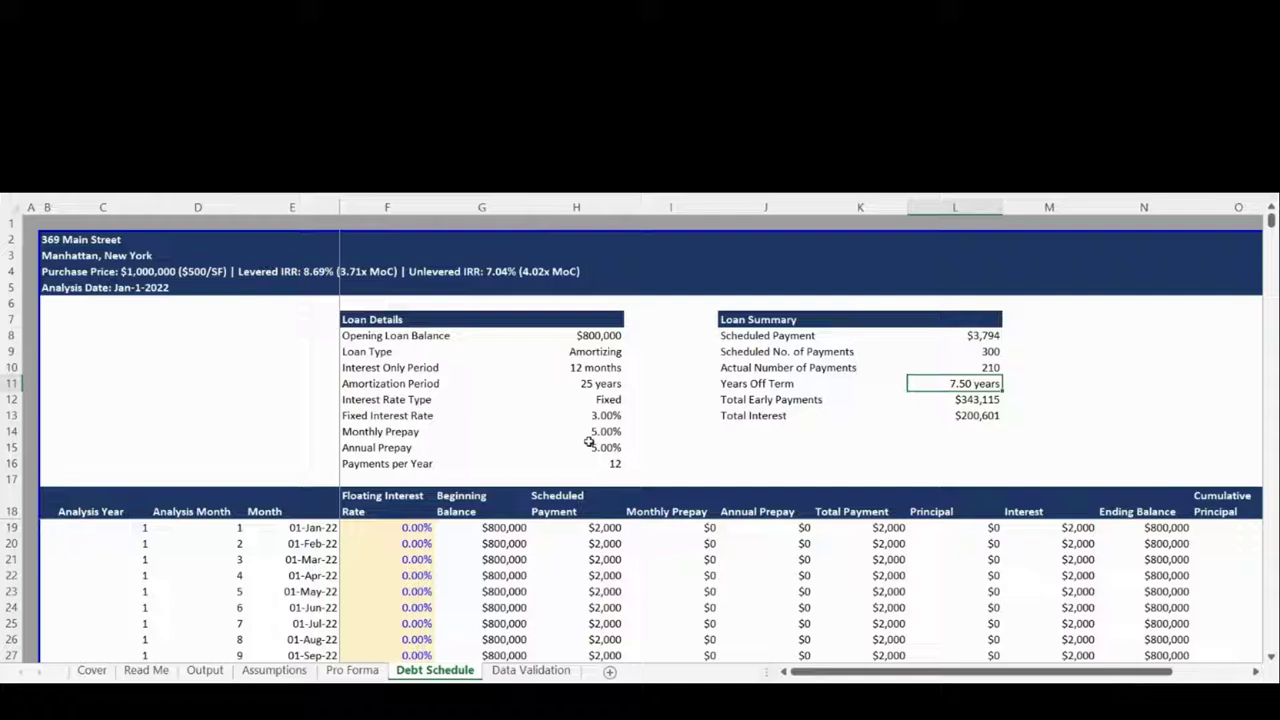
{"action": "key", "text": "Left"}
{"action": "key", "text": "Left"}
{"action": "key", "text": "Left"}
{"action": "key", "text": "Left"}
{"action": "key", "text": "Left"}
{"action": "key", "text": "Left"}
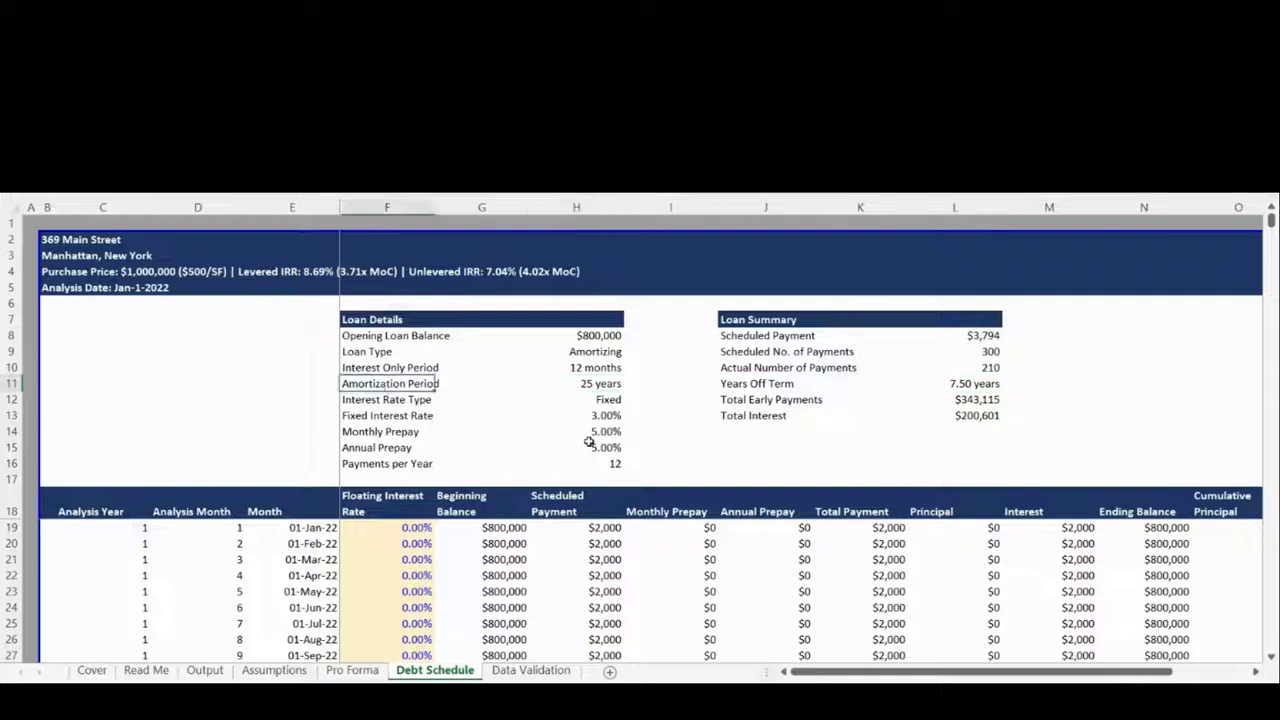
{"action": "key", "text": "Down"}
{"action": "key", "text": "Down"}
{"action": "key", "text": "Down"}
{"action": "key", "text": "Down"}
{"action": "key", "text": "Down"}
{"action": "key", "text": "Down"}
{"action": "key", "text": "Down"}
{"action": "key", "text": "Down"}
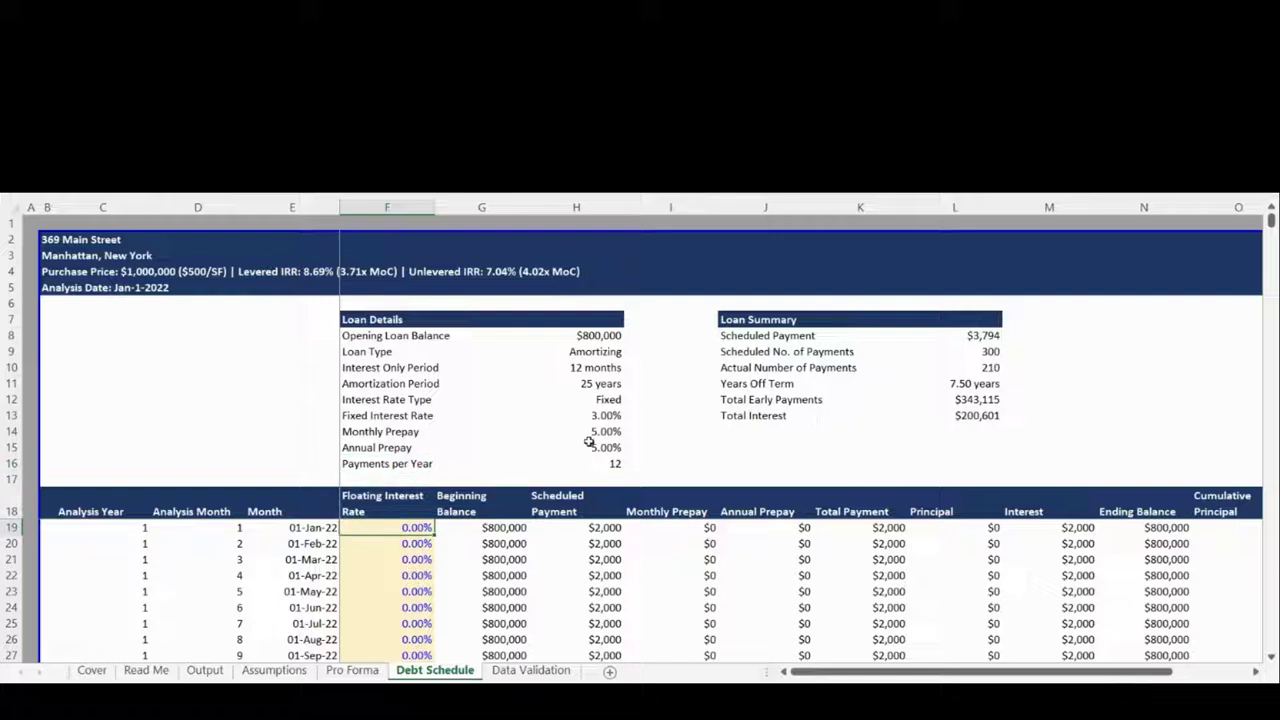
Go to the Data Validation sheet, then back to the Output sheet with $1,084,000 sources and uses.
{"action": "key", "text": "ctrl+Page_Down"}
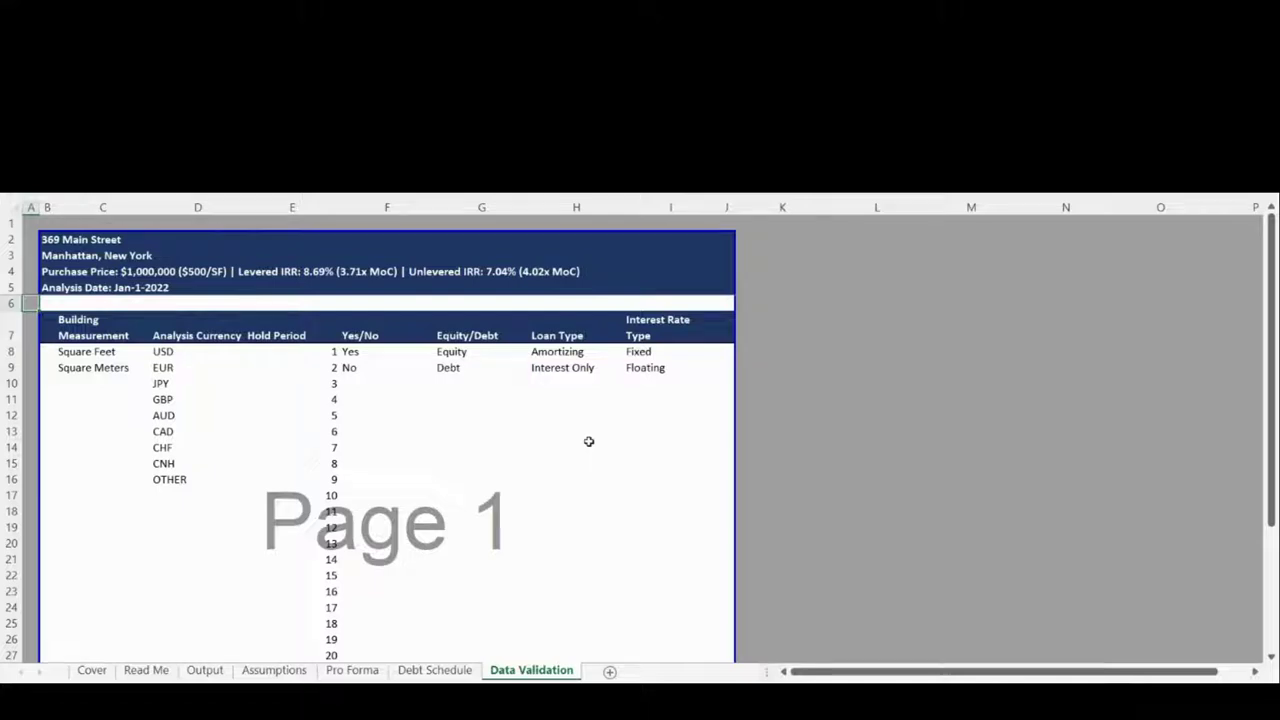
{"action": "key", "text": "ctrl+Page_Up"}
{"action": "key", "text": "ctrl+Page_Up"}
{"action": "key", "text": "ctrl+Page_Up"}
{"action": "key", "text": "ctrl+Page_Up"}
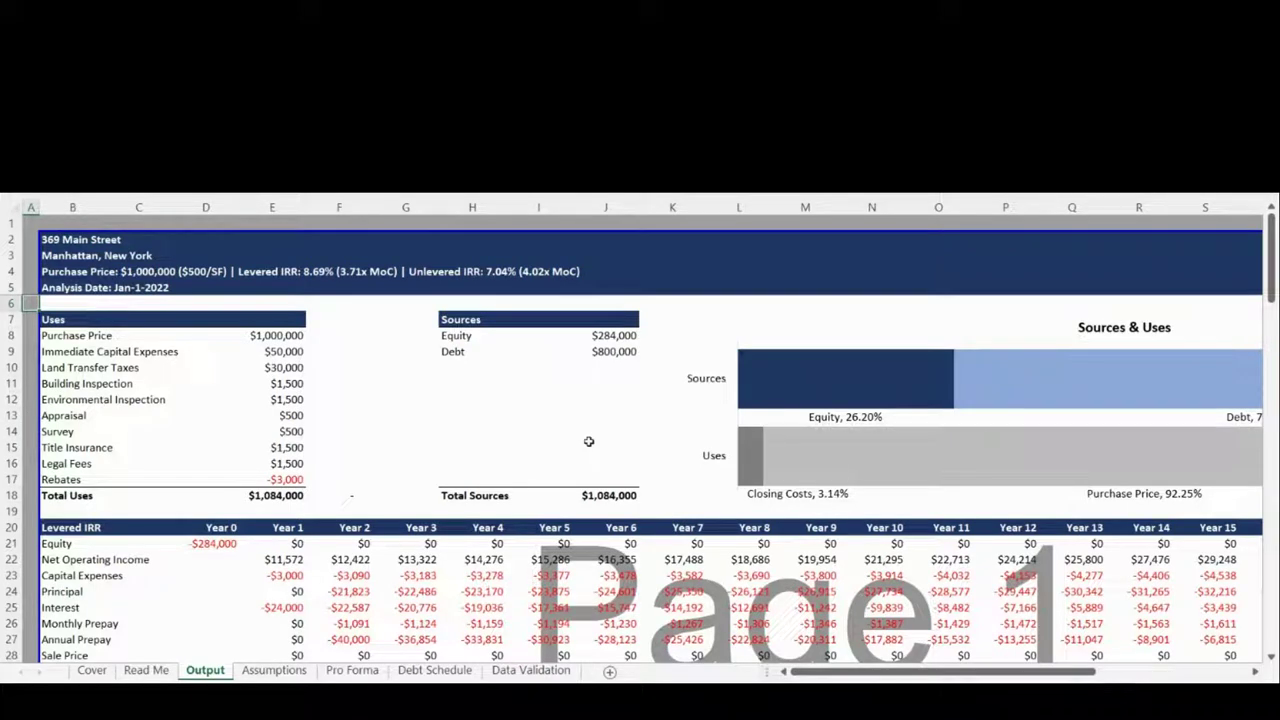
{"action": "key", "text": "Down"}
{"action": "key", "text": "Down"}
{"action": "key", "text": "Down"}
{"action": "key", "text": "Right"}
{"action": "key", "text": "Right"}
{"action": "key", "text": "Right"}
{"action": "key", "text": "Right"}
{"action": "key", "text": "ctrl+Down"}
{"action": "key", "text": "ctrl+Up"}
{"action": "key", "text": "Right"}
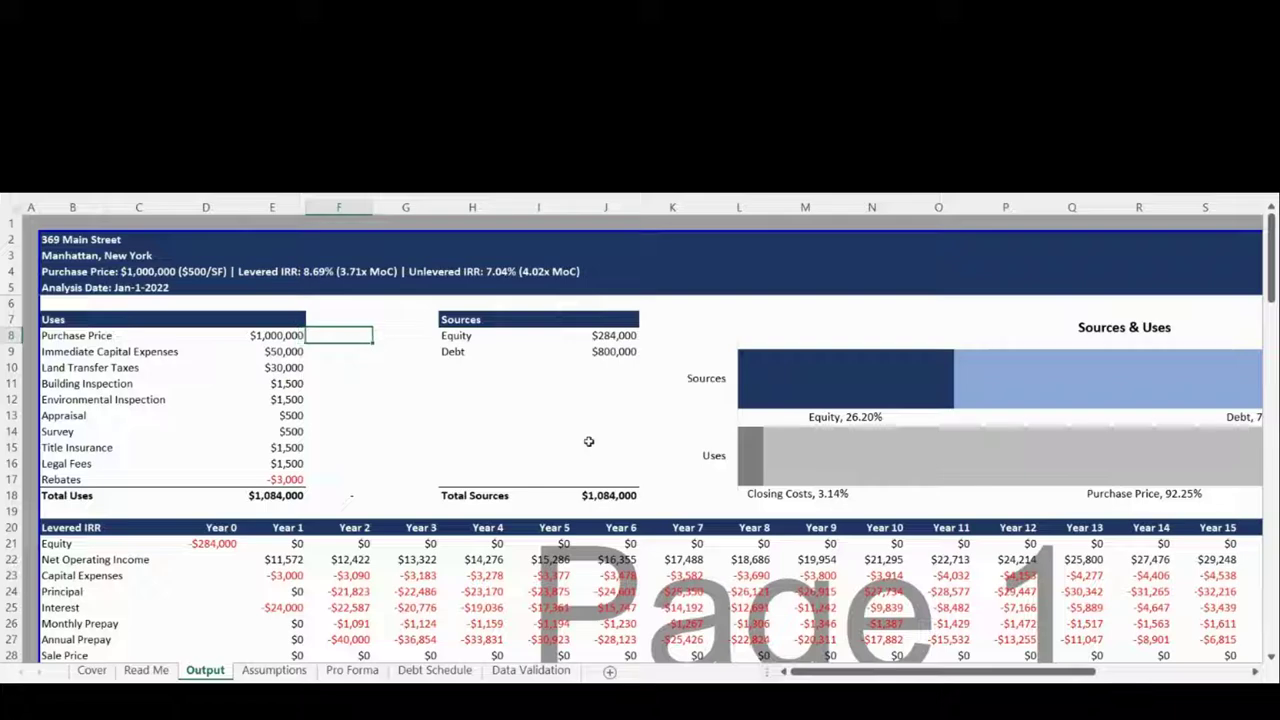
{"action": "key", "text": "Left"}
{"action": "key", "text": "shift+Down"}
{"action": "key", "text": "shift+Down"}
{"action": "key", "text": "shift+Down"}
{"action": "key", "text": "shift+Down"}
{"action": "key", "text": "shift+Down"}
{"action": "key", "text": "shift+Down"}
{"action": "key", "text": "shift+Down"}
{"action": "key", "text": "shift+Down"}
{"action": "key", "text": "shift+Down"}
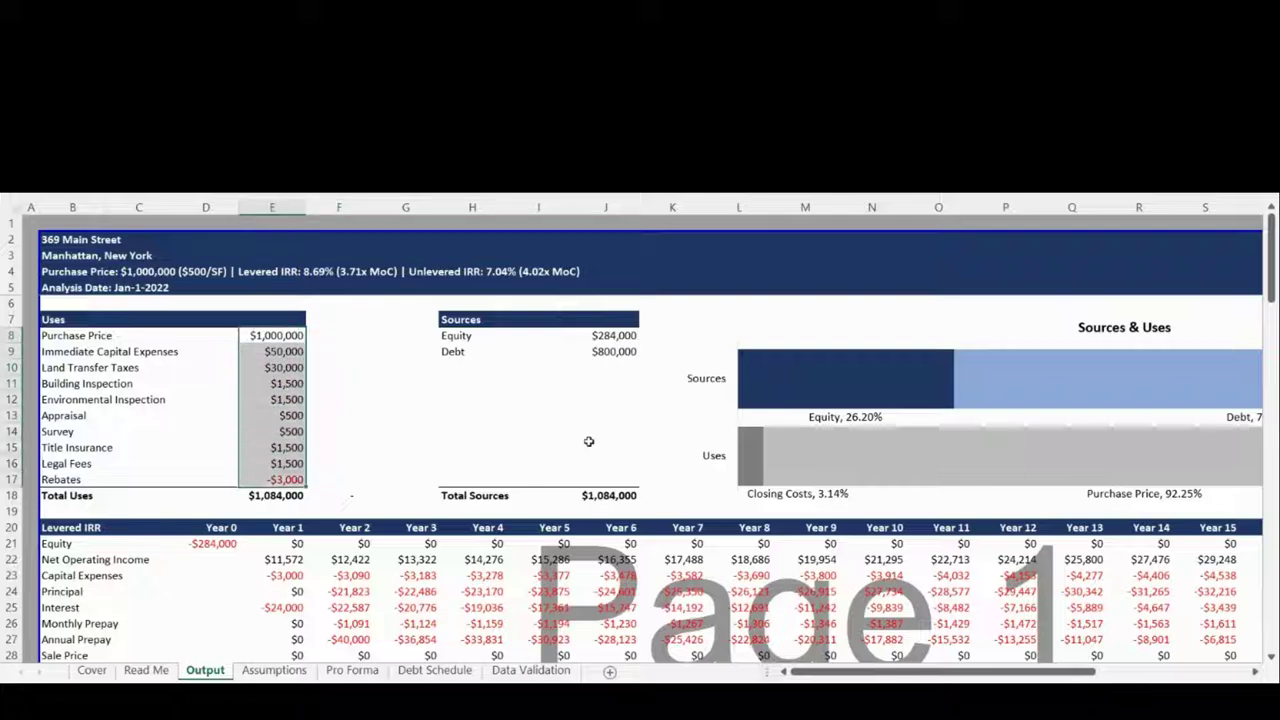
{"action": "key", "text": "Right"}
{"action": "key", "text": "Right"}
{"action": "key", "text": "Right"}
{"action": "key", "text": "Right"}
{"action": "key", "text": "Right"}
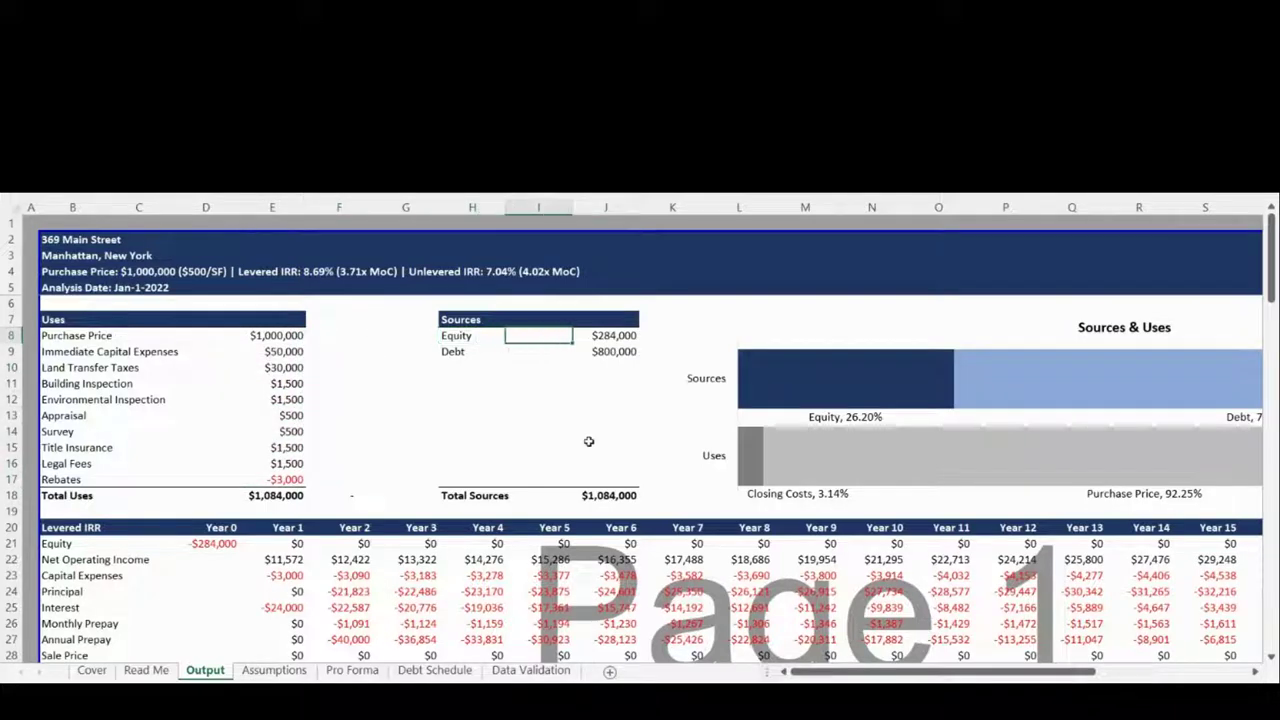
{"action": "key", "text": "shift+Down"}
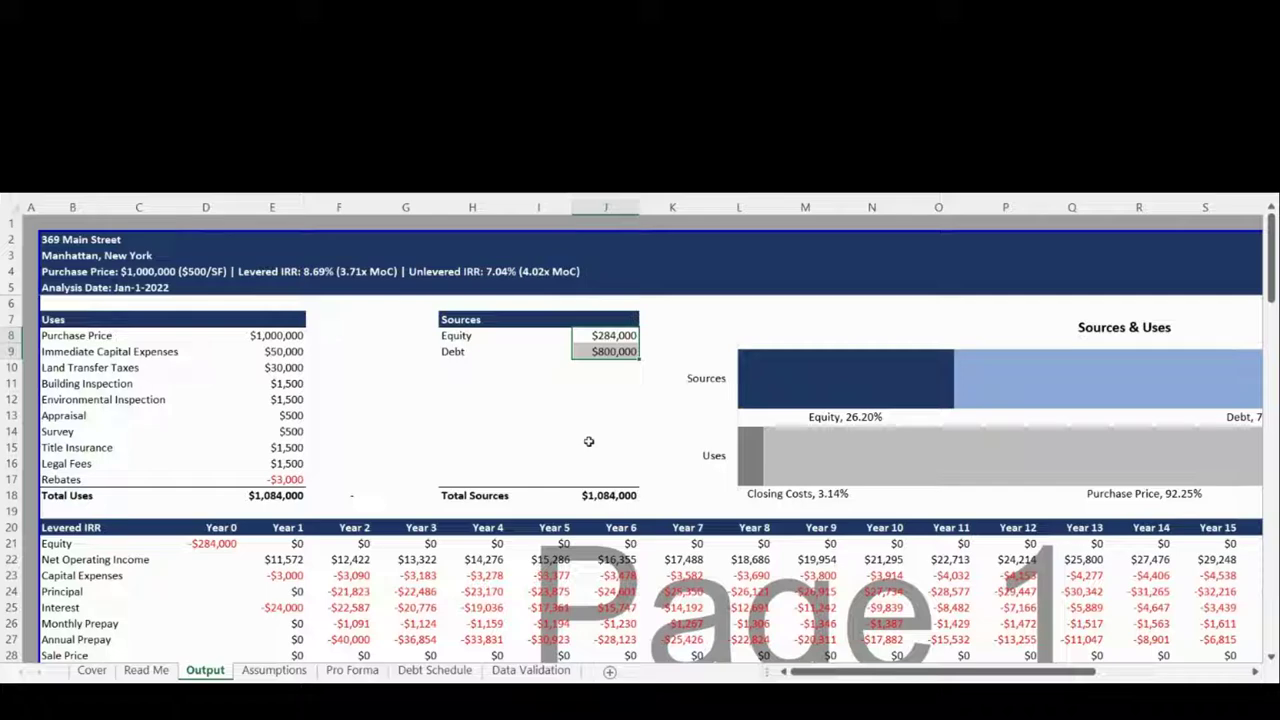
{"action": "key", "text": "Down"}
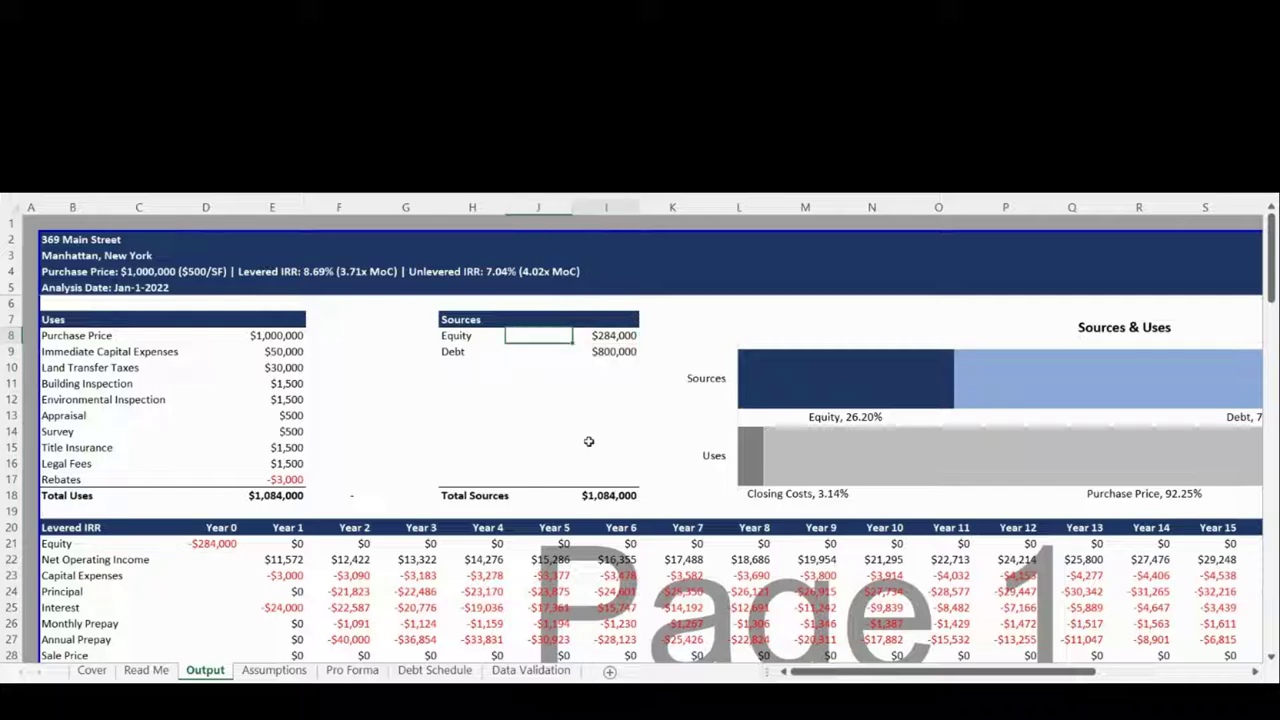
{"action": "key", "text": "Down"}
{"action": "key", "text": "ctrl+Down"}
{"action": "key", "text": "Left"}
{"action": "key", "text": "Left"}
{"action": "key", "text": "Left"}
{"action": "key", "text": "Left"}
{"action": "key", "text": "Left"}
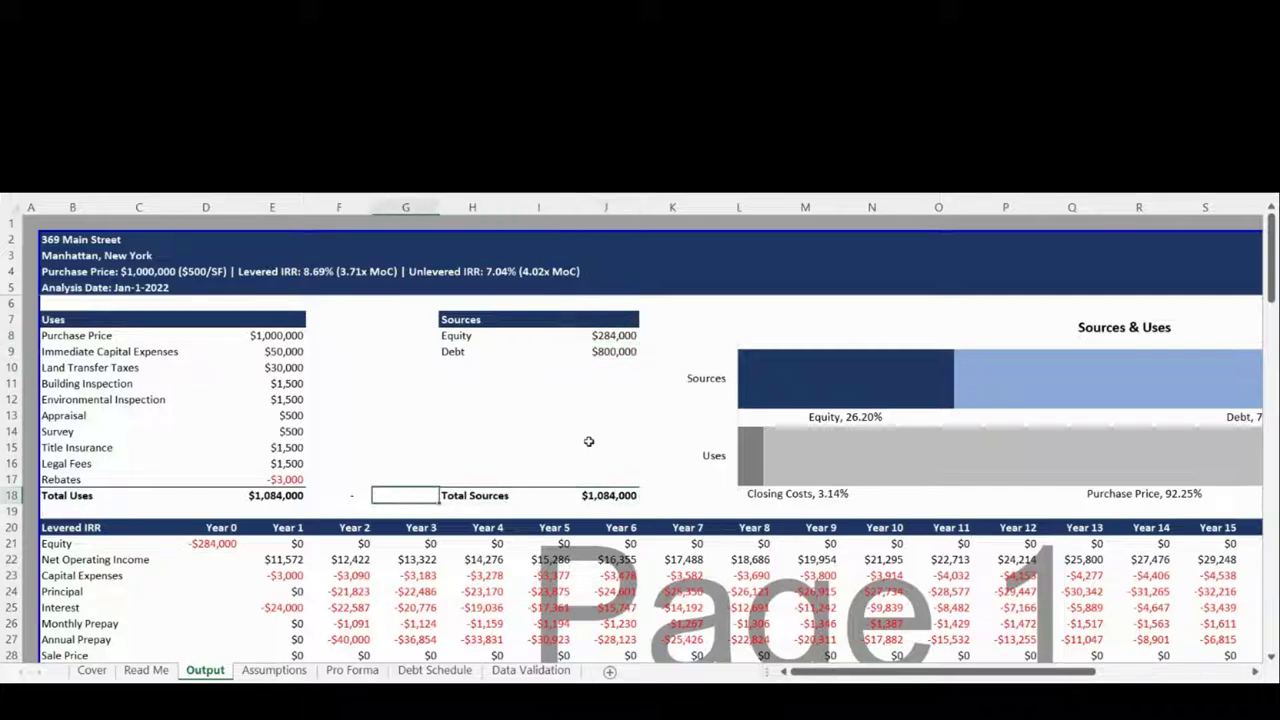
{"action": "key", "text": "Right"}
{"action": "key", "text": "Right"}
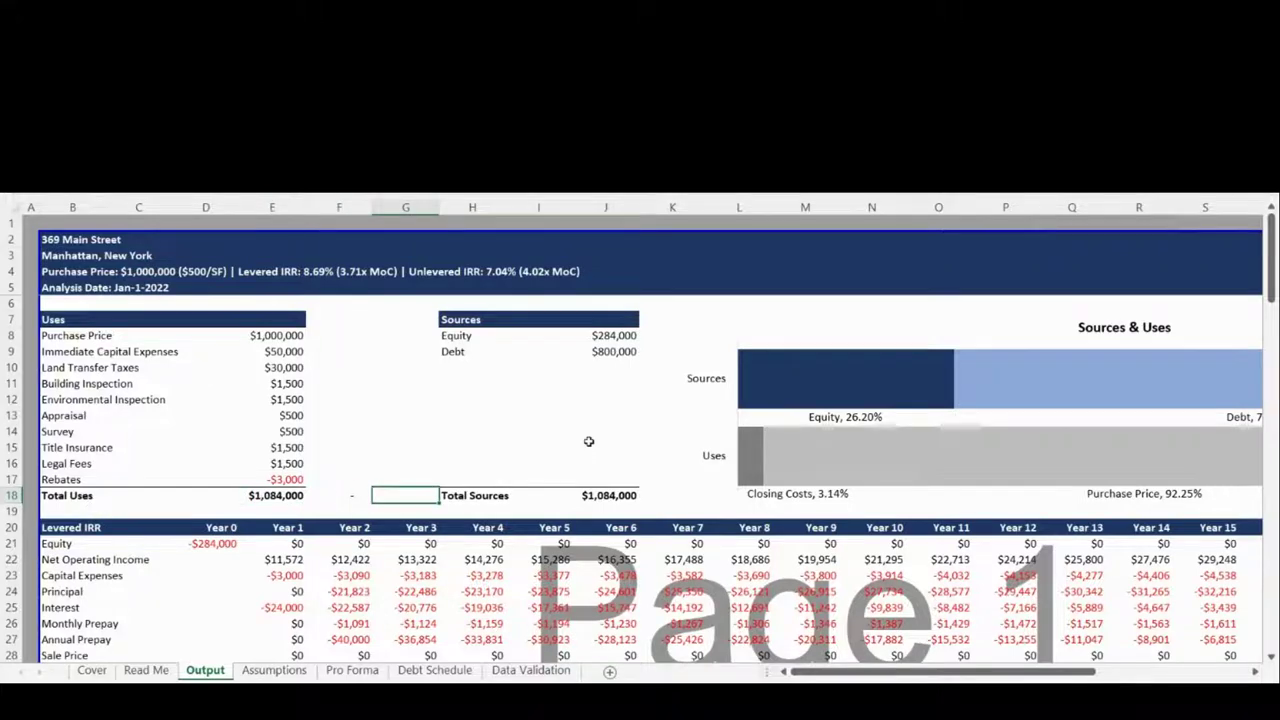
{"action": "scroll", "coordinate": [589, 441], "scroll_direction": "right", "scroll_amount": 5}
{"action": "scroll", "coordinate": [589, 441], "scroll_direction": "right", "scroll_amount": 1}
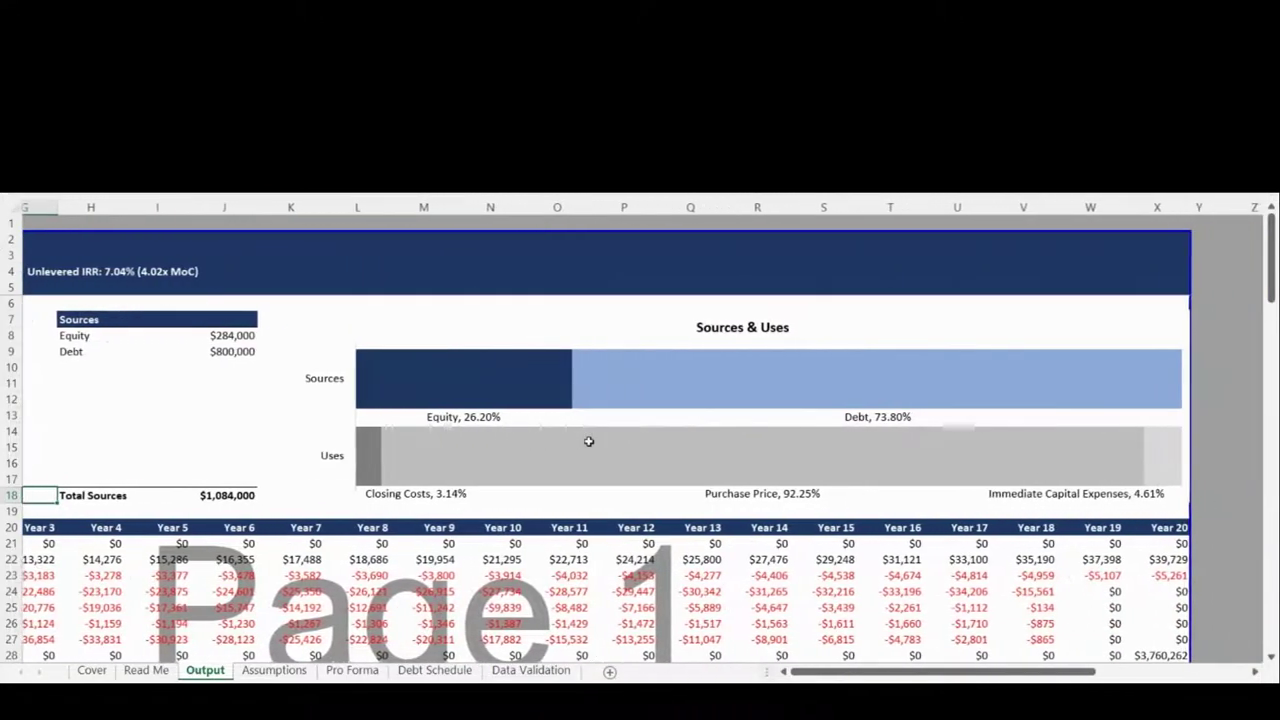
{"action": "scroll", "coordinate": [589, 441], "scroll_direction": "left", "scroll_amount": 6}
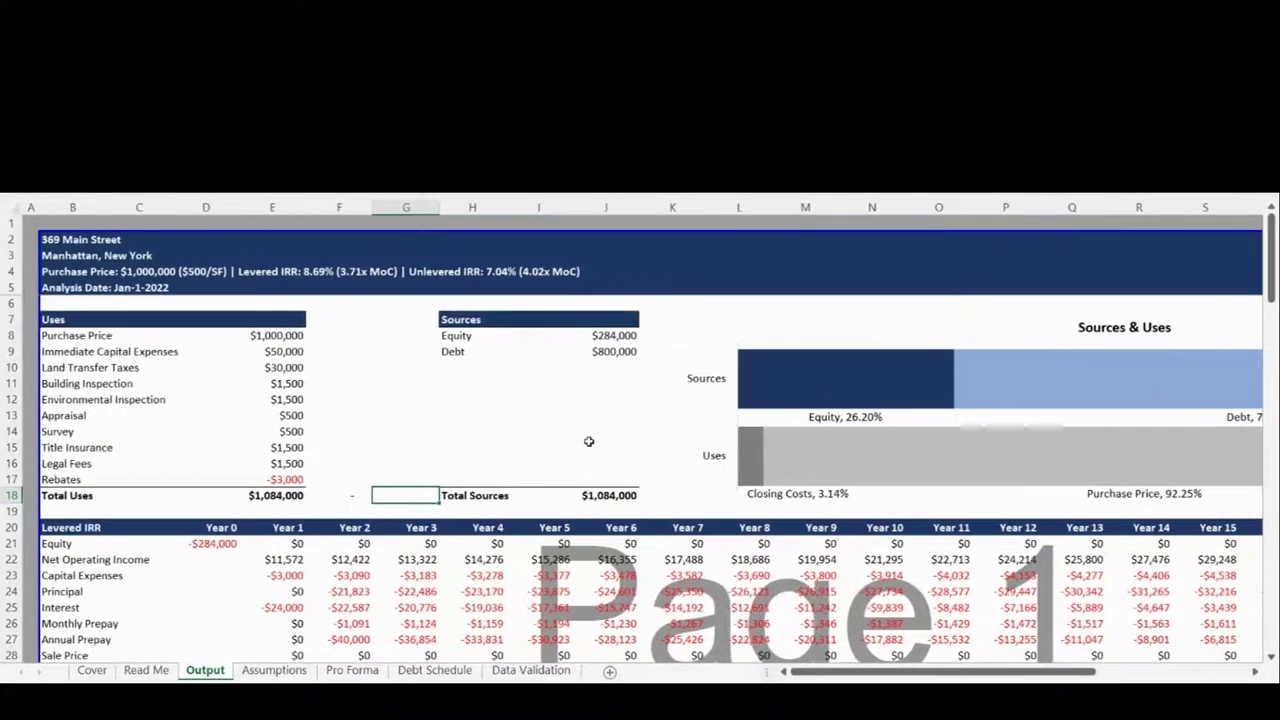
Scroll the Output sheet past Levered IRR to the Unlevered IRR table (7.04% IRR, 4.02x multiple).
{"action": "scroll", "coordinate": [589, 441], "scroll_direction": "down", "scroll_amount": 4}
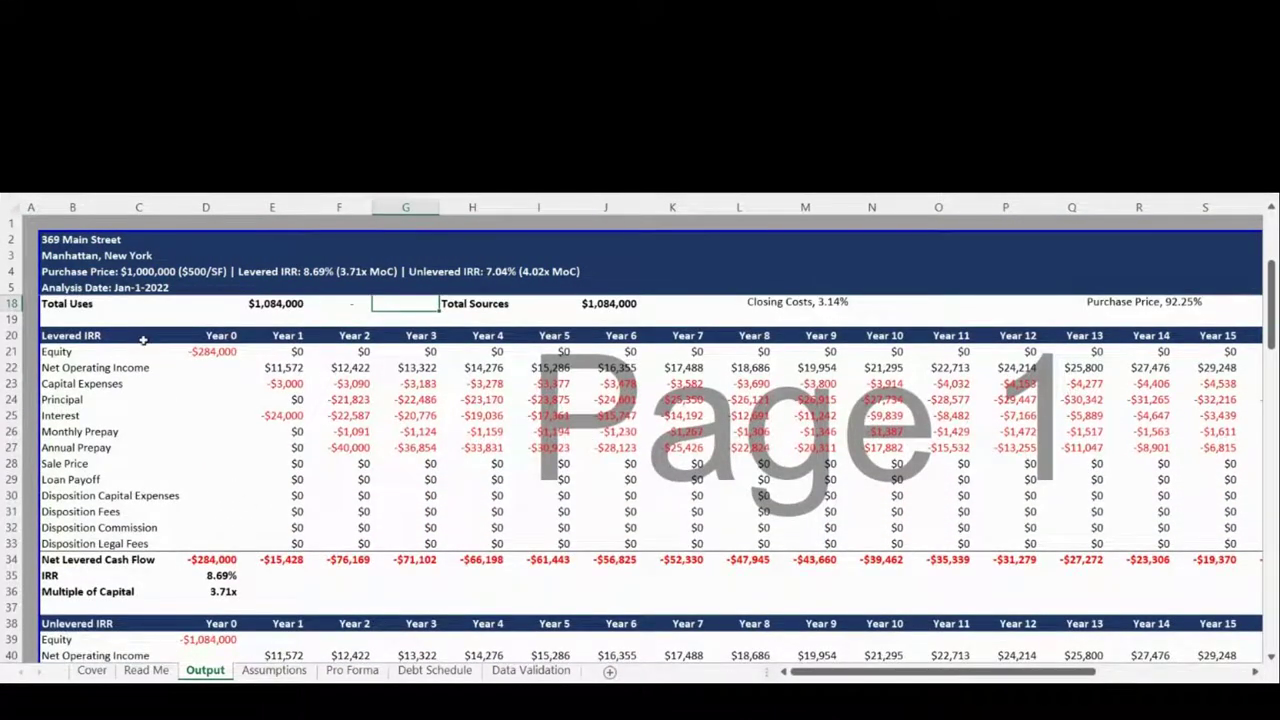
{"action": "scroll", "coordinate": [243, 495], "scroll_direction": "down", "scroll_amount": 6}
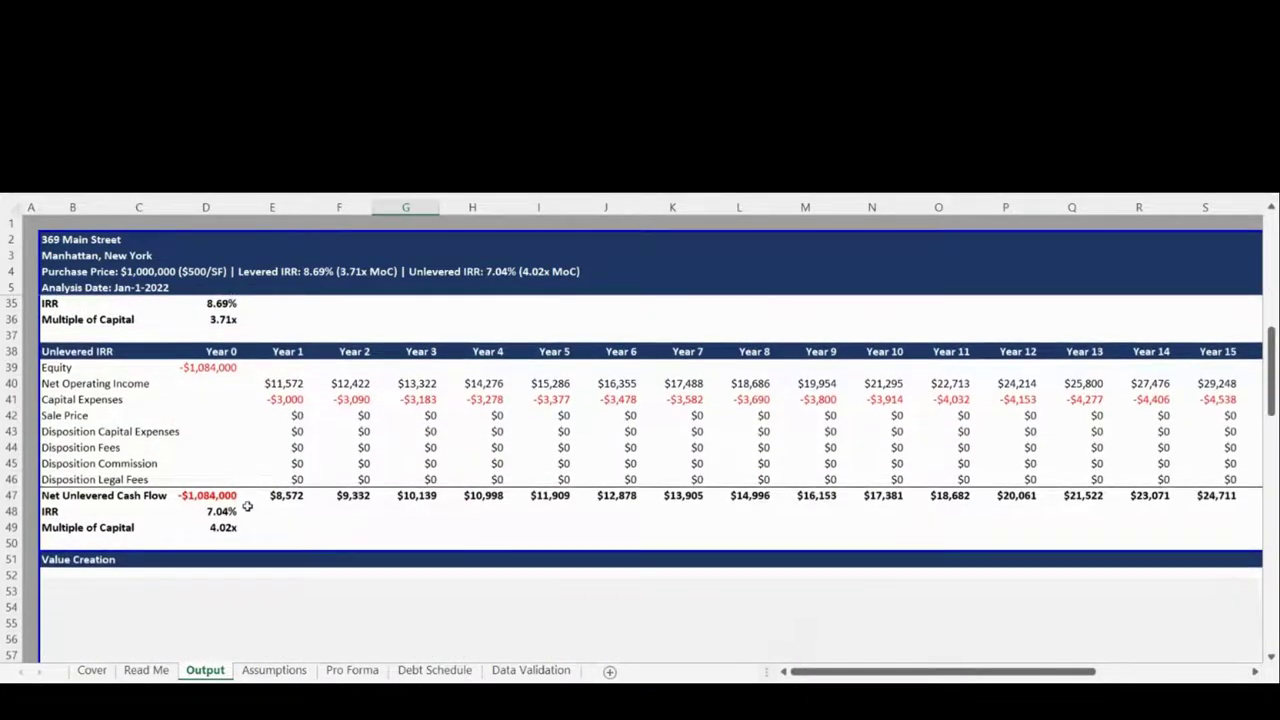
{"action": "scroll", "coordinate": [461, 451], "scroll_direction": "right", "scroll_amount": 3}
{"action": "scroll", "coordinate": [461, 451], "scroll_direction": "right", "scroll_amount": 3}
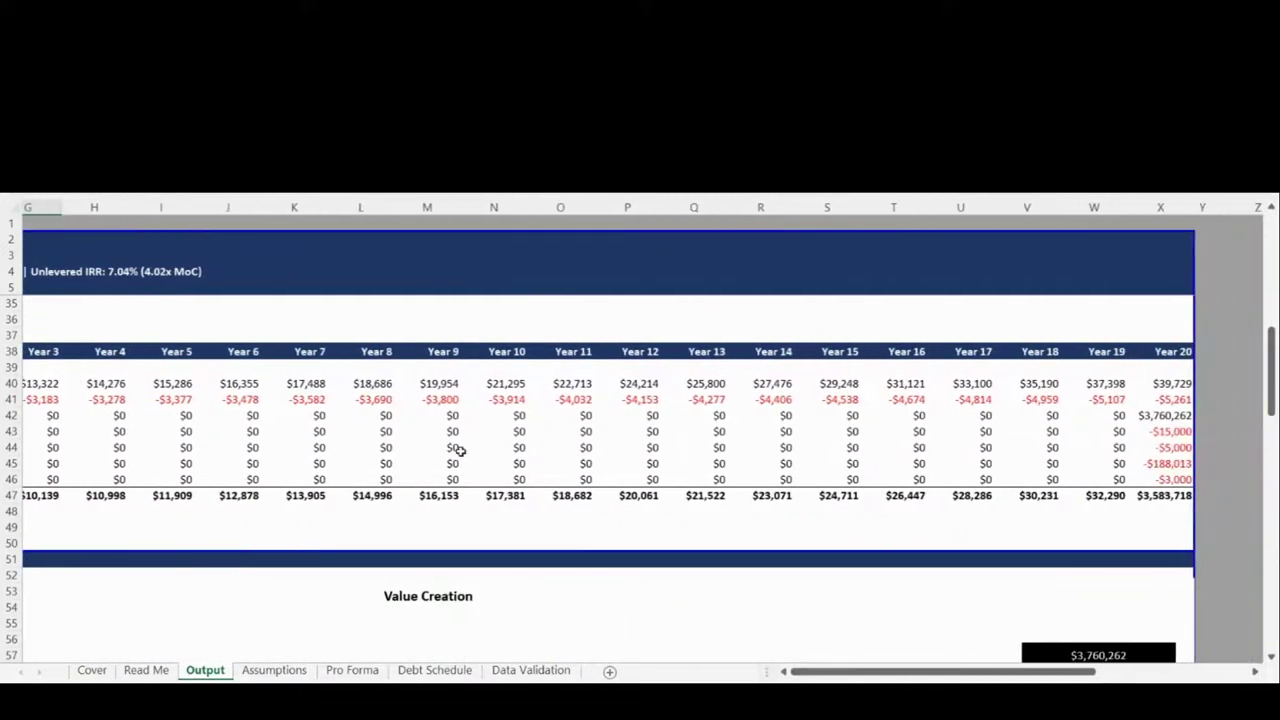
{"action": "scroll", "coordinate": [460, 450], "scroll_direction": "left", "scroll_amount": 5}
{"action": "scroll", "coordinate": [460, 450], "scroll_direction": "left", "scroll_amount": 2}
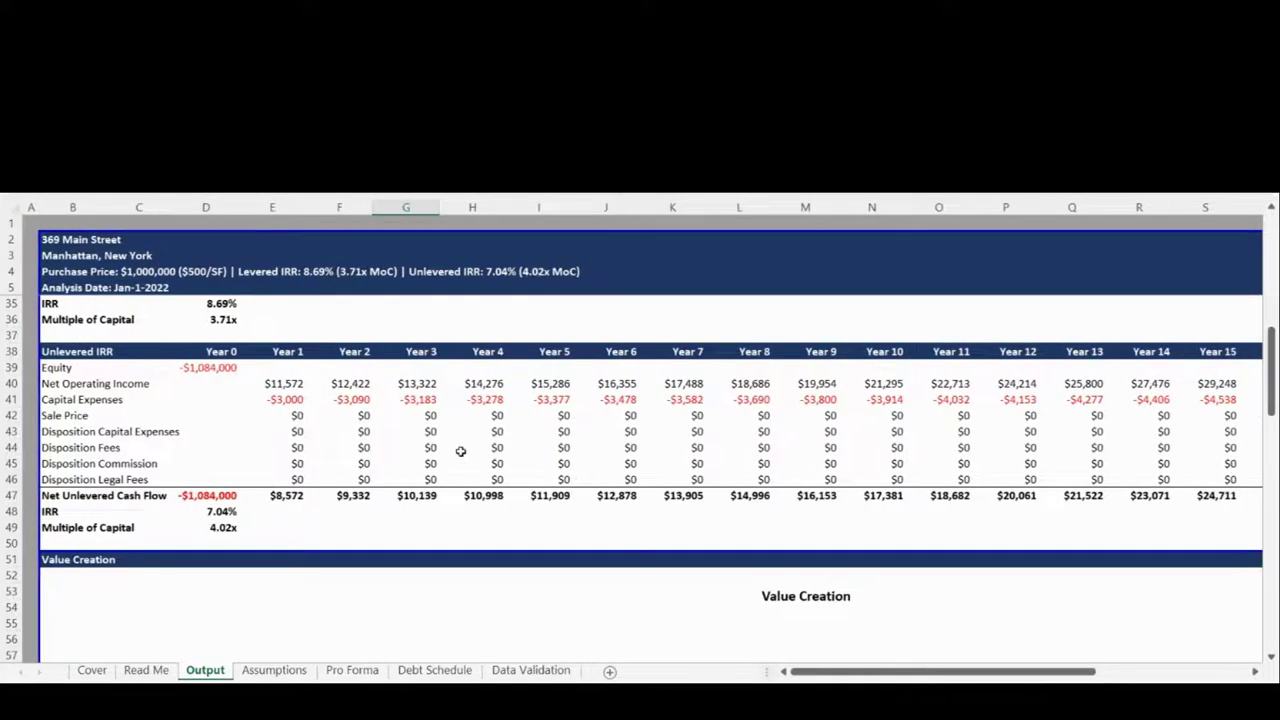
{"action": "scroll", "coordinate": [460, 451], "scroll_direction": "down", "scroll_amount": 6}
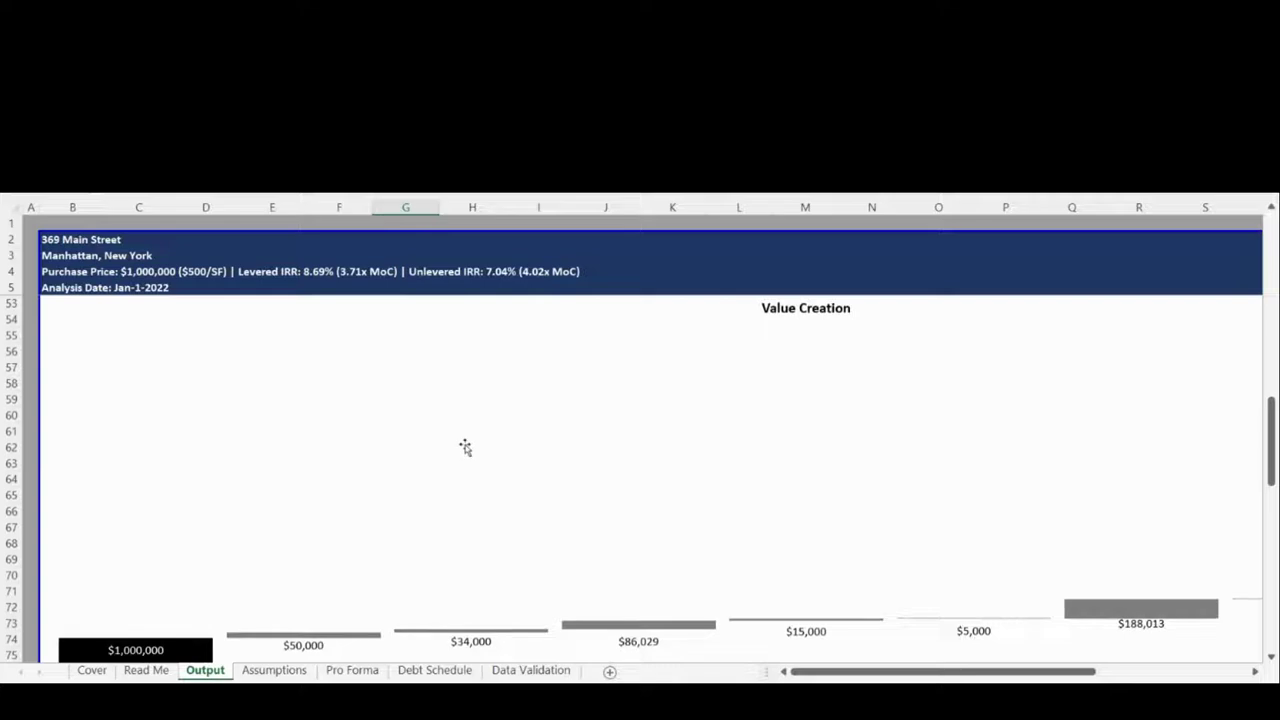
Scroll to the Value Creation waterfall chart and across its bars through Disposition Legal Fees.
{"action": "scroll", "coordinate": [423, 518], "scroll_direction": "down", "scroll_amount": 4}
{"action": "scroll", "coordinate": [425, 550], "scroll_direction": "up", "scroll_amount": 1}
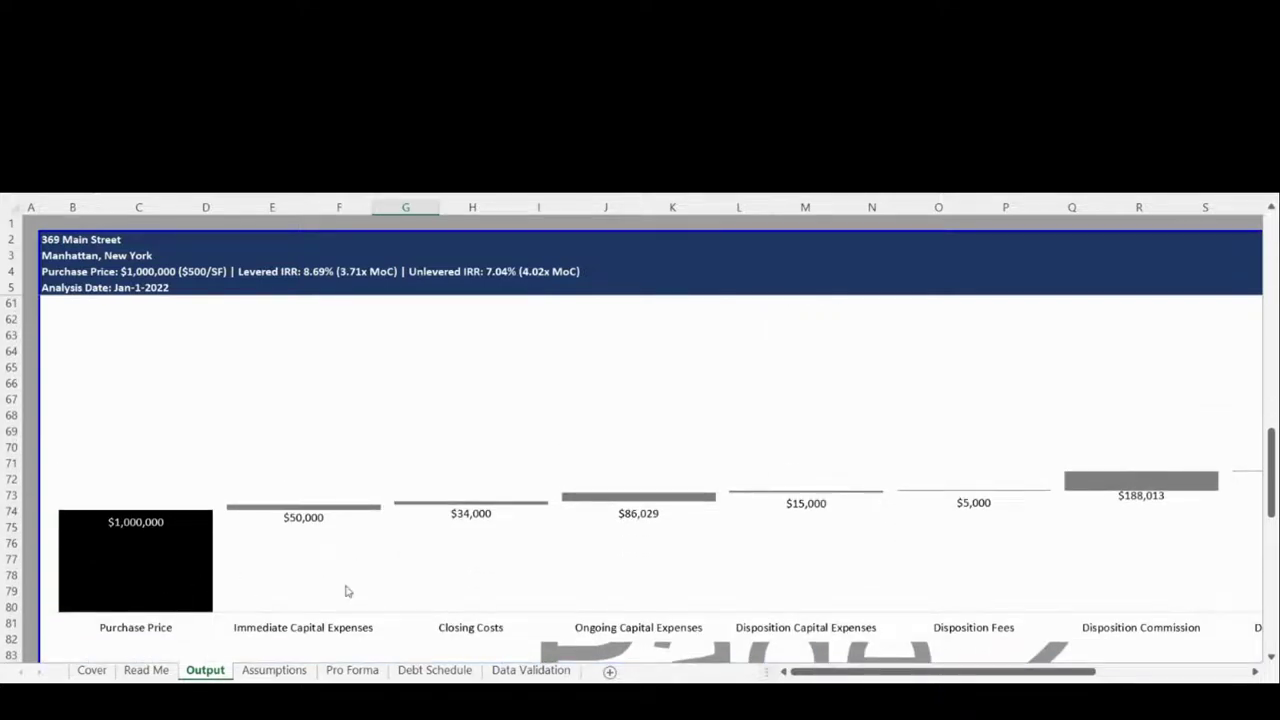
{"action": "scroll", "coordinate": [346, 591], "scroll_direction": "right", "scroll_amount": 3}
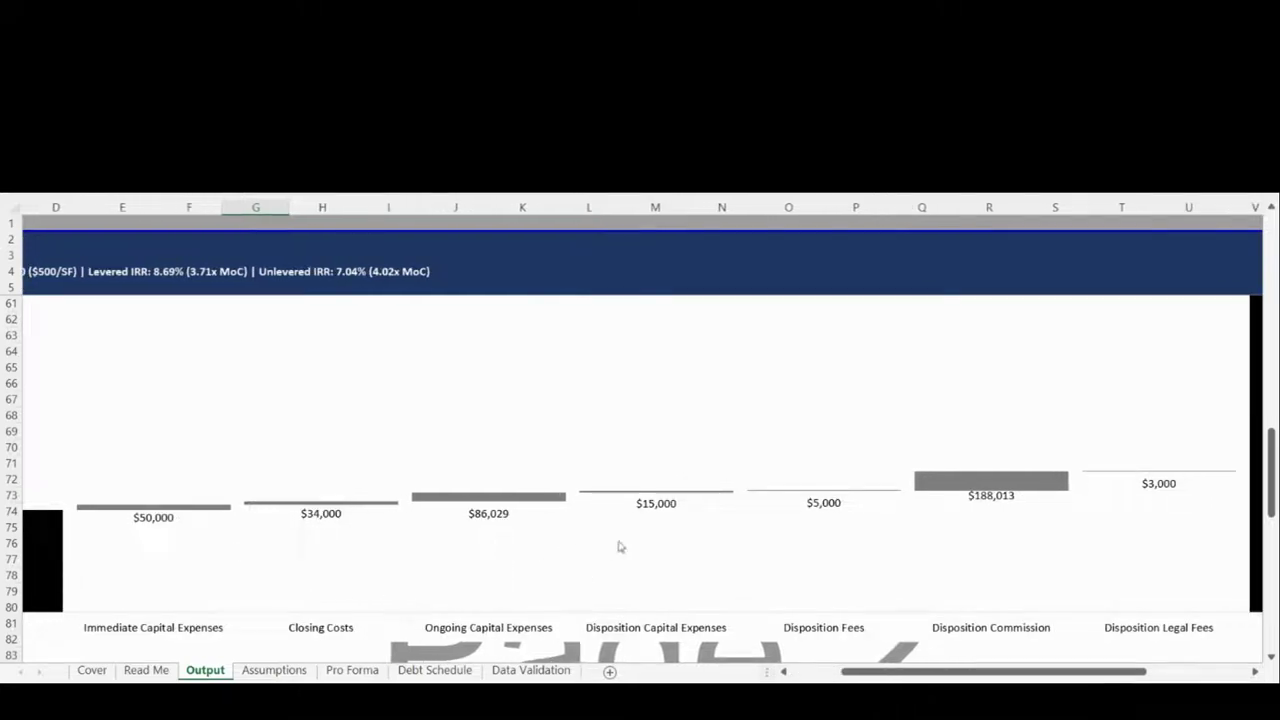
{"action": "scroll", "coordinate": [717, 533], "scroll_direction": "right", "scroll_amount": 1}
{"action": "scroll", "coordinate": [717, 533], "scroll_direction": "right", "scroll_amount": 2}
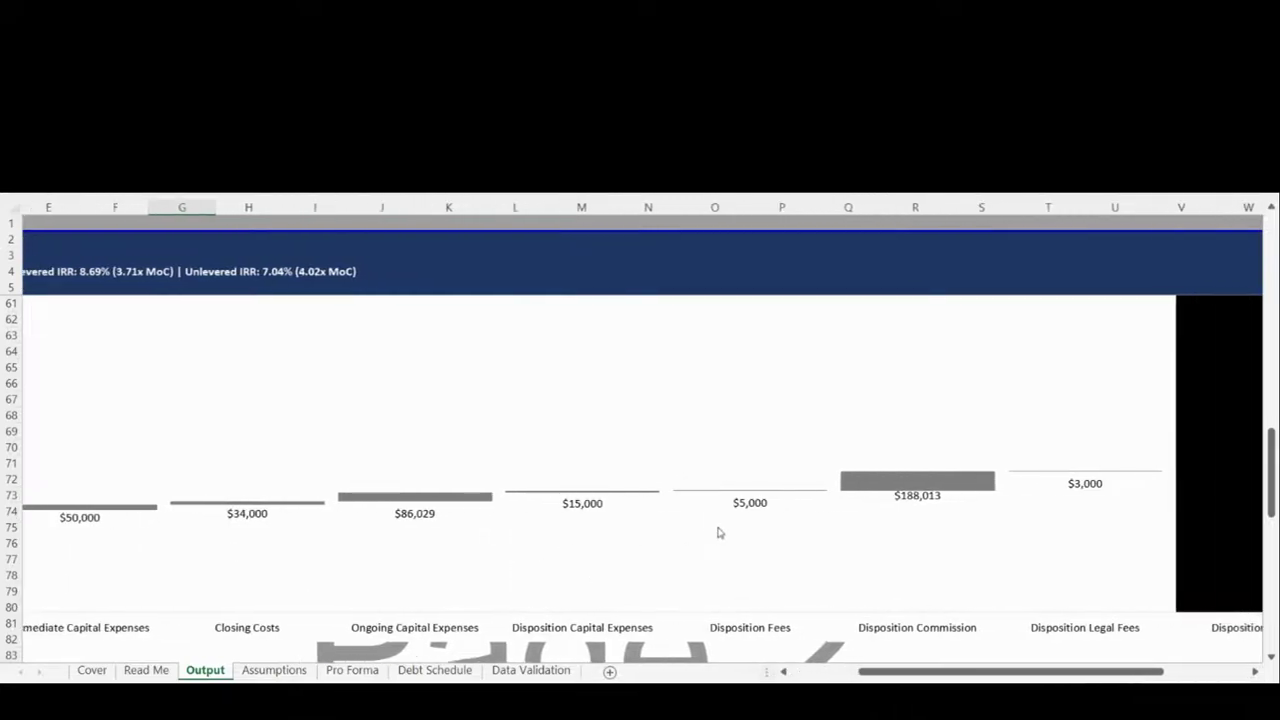
{"action": "scroll", "coordinate": [818, 528], "scroll_direction": "right", "scroll_amount": 1}
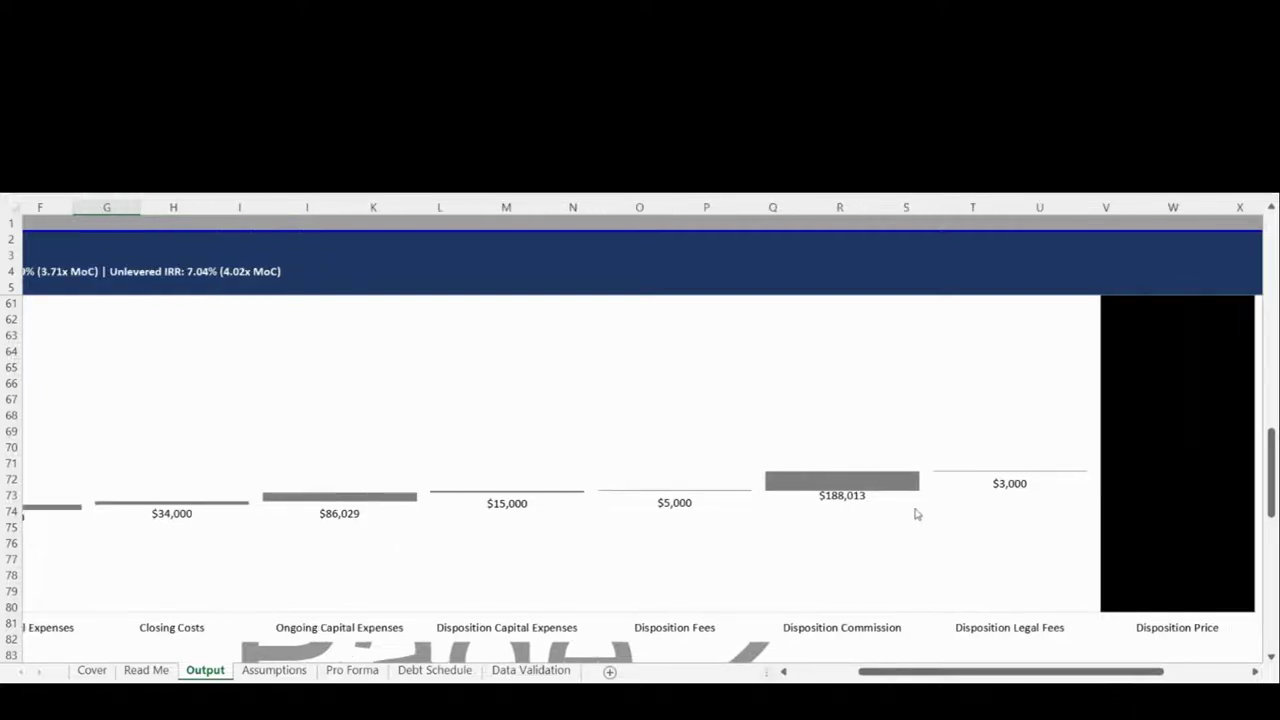
Scroll to show the full Capital Balances line chart from Year 1 to Year 16.
{"action": "scroll", "coordinate": [914, 514], "scroll_direction": "down", "scroll_amount": 12}
{"action": "scroll", "coordinate": [914, 514], "scroll_direction": "left", "scroll_amount": 5}
{"action": "scroll", "coordinate": [894, 431], "scroll_direction": "up", "scroll_amount": 1}
{"action": "scroll", "coordinate": [897, 431], "scroll_direction": "up", "scroll_amount": 2}
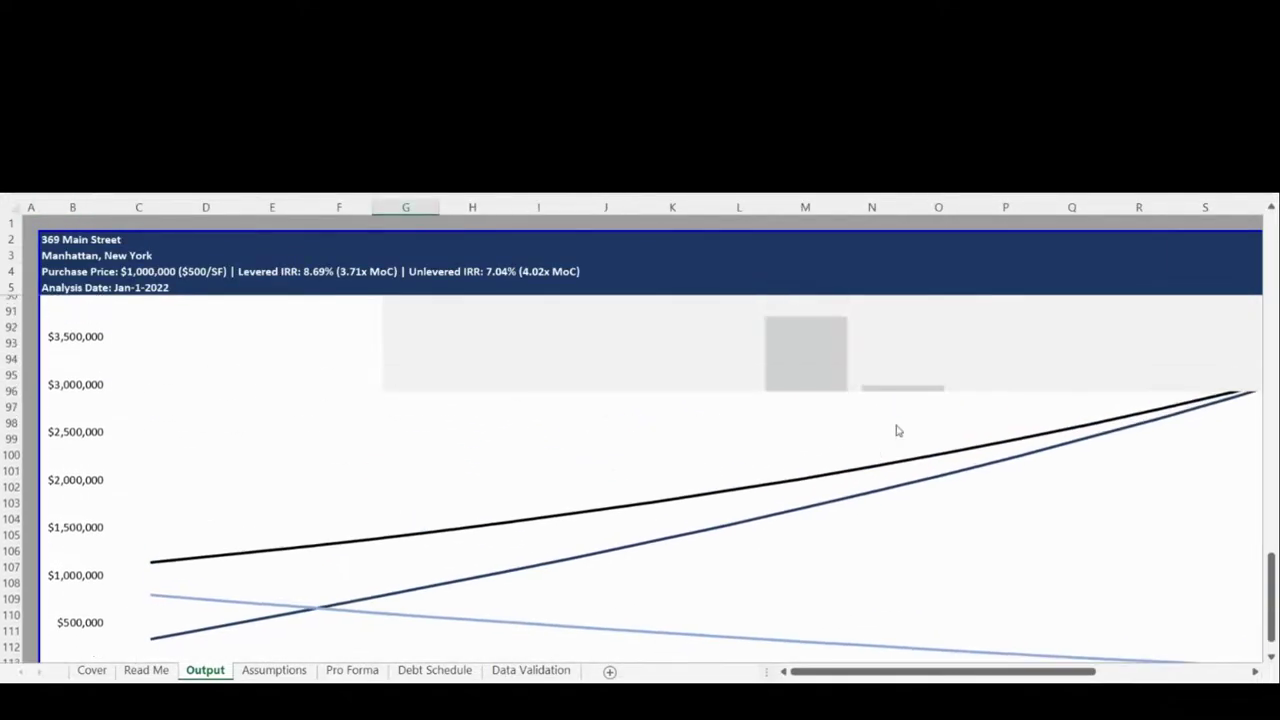
{"action": "scroll", "coordinate": [897, 431], "scroll_direction": "down", "scroll_amount": 1}
{"action": "scroll", "coordinate": [897, 430], "scroll_direction": "down", "scroll_amount": 1}
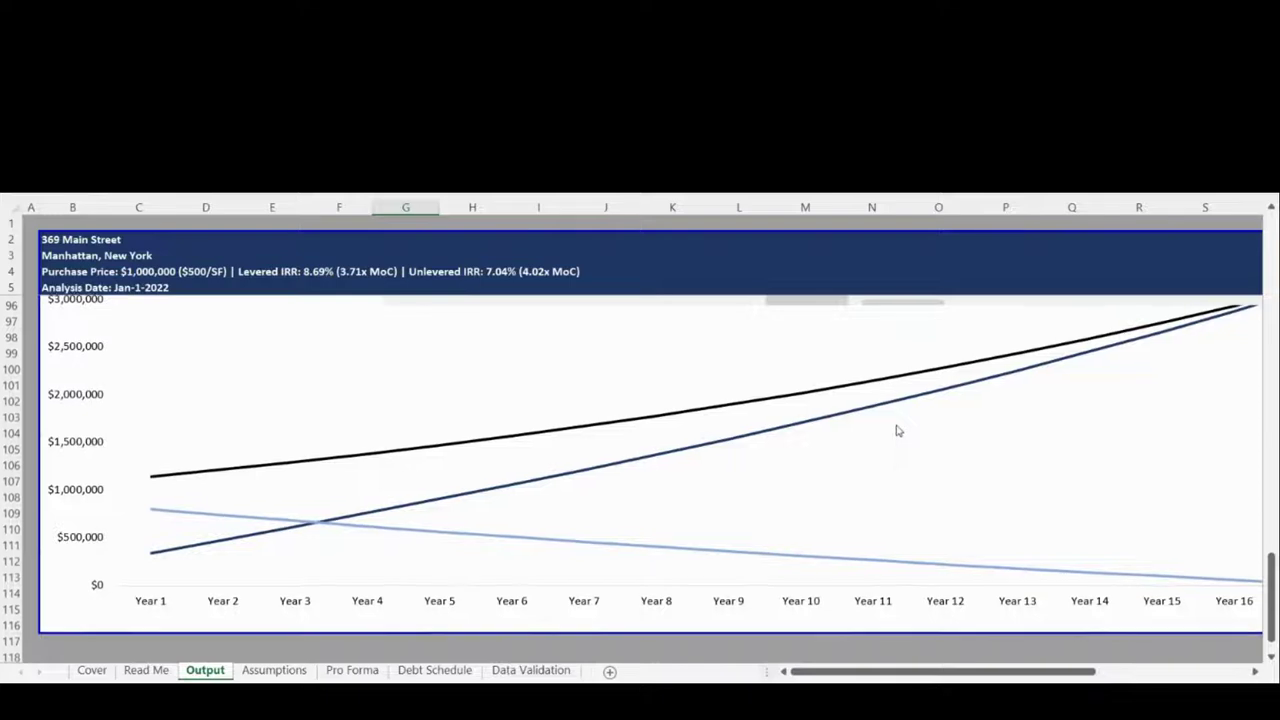
{"action": "scroll", "coordinate": [897, 431], "scroll_direction": "up", "scroll_amount": 1}
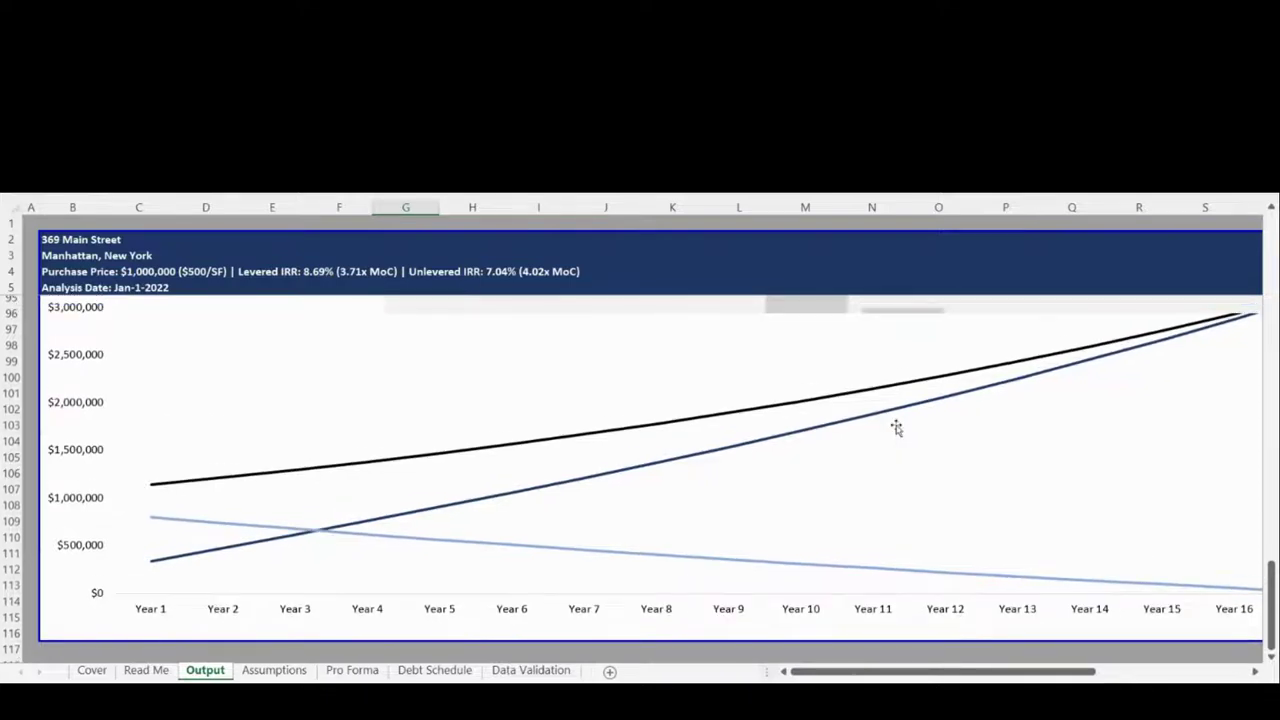
{"action": "scroll", "coordinate": [897, 428], "scroll_direction": "up", "scroll_amount": 1}
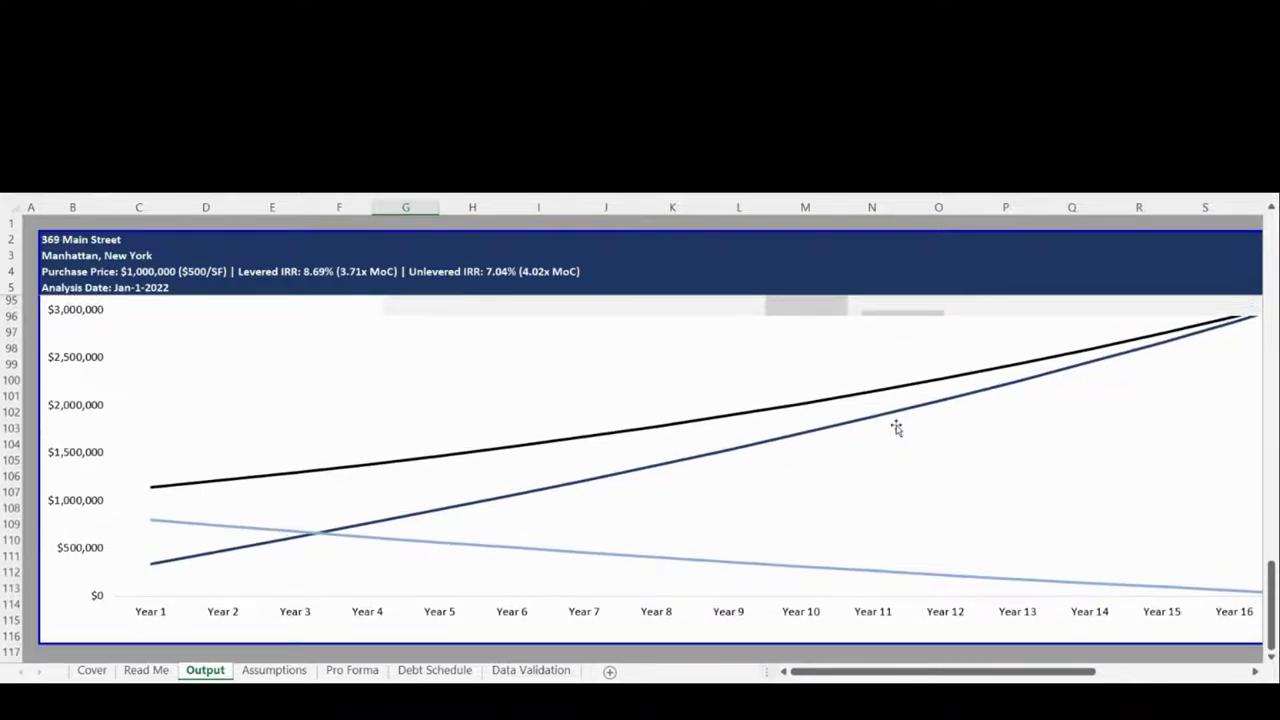